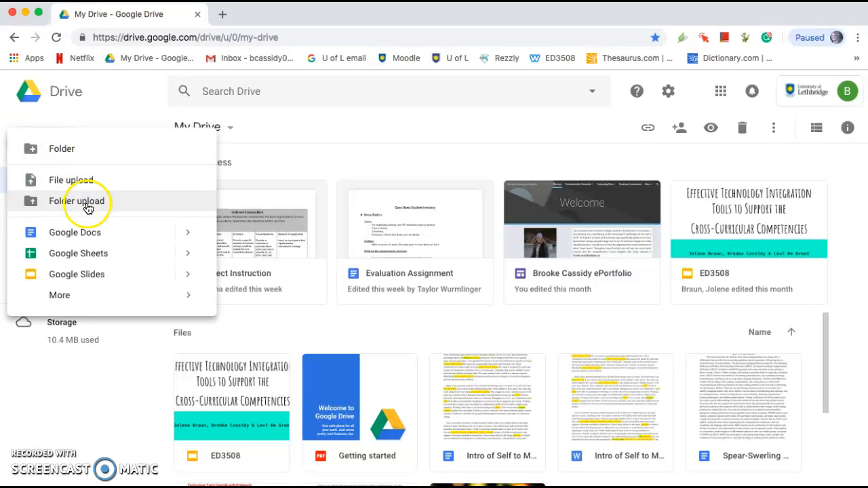
Create a new blank Google Form from My Drive.
{"action": "mouse_move", "coordinate": [74, 295]}
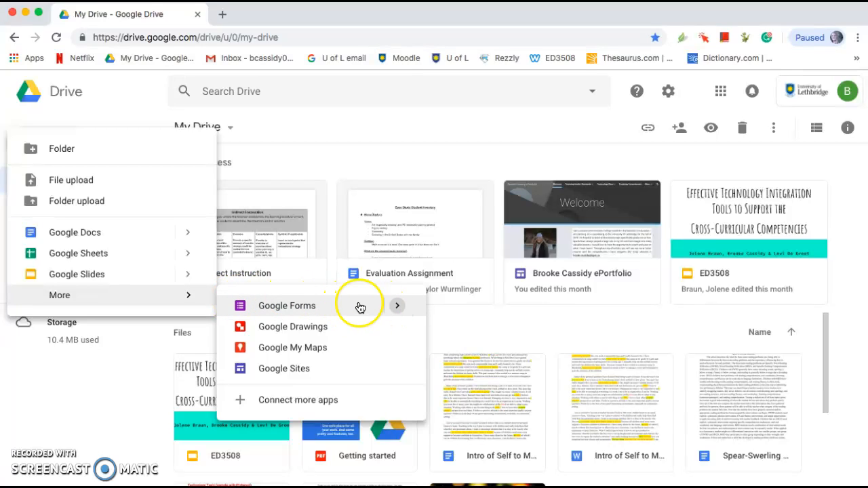
{"action": "mouse_move", "coordinate": [398, 312]}
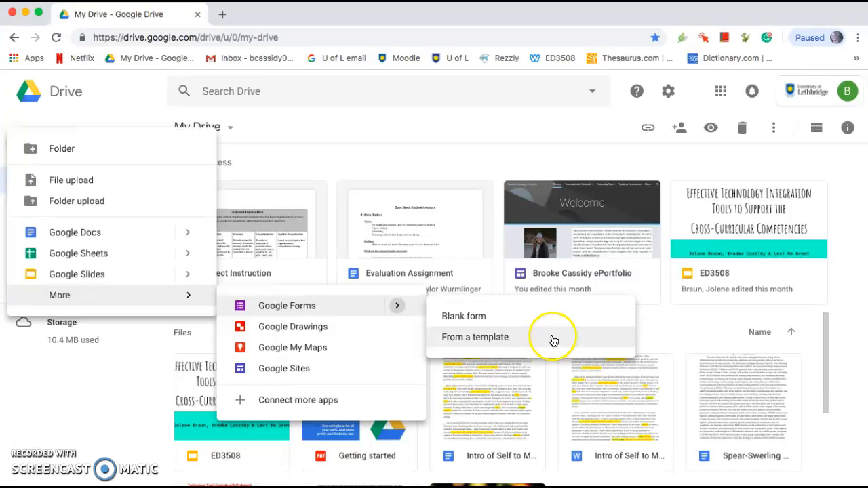
{"action": "left_click", "coordinate": [508, 321]}
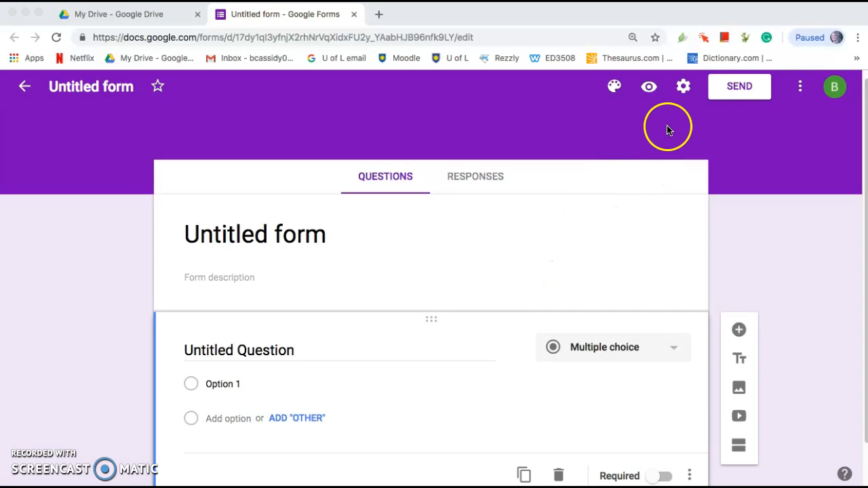
Make the form a quiz with grades released later, after manual review, and save the settings.
{"action": "left_click", "coordinate": [685, 90]}
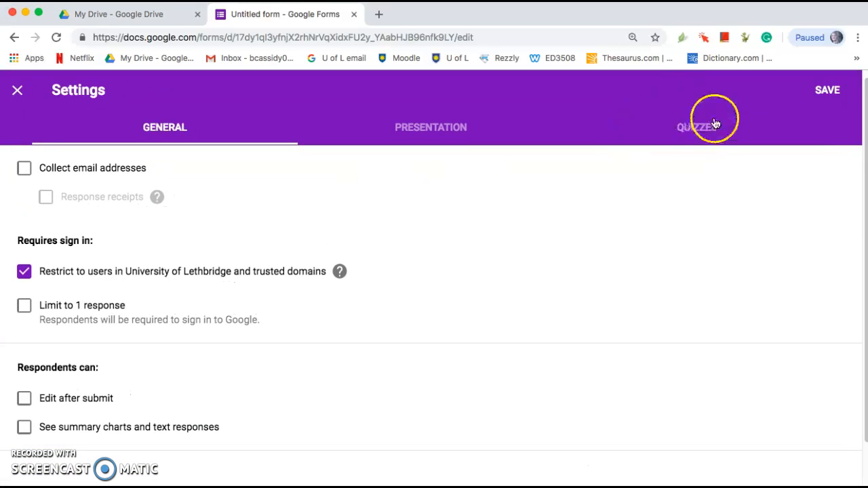
{"action": "left_click", "coordinate": [701, 127]}
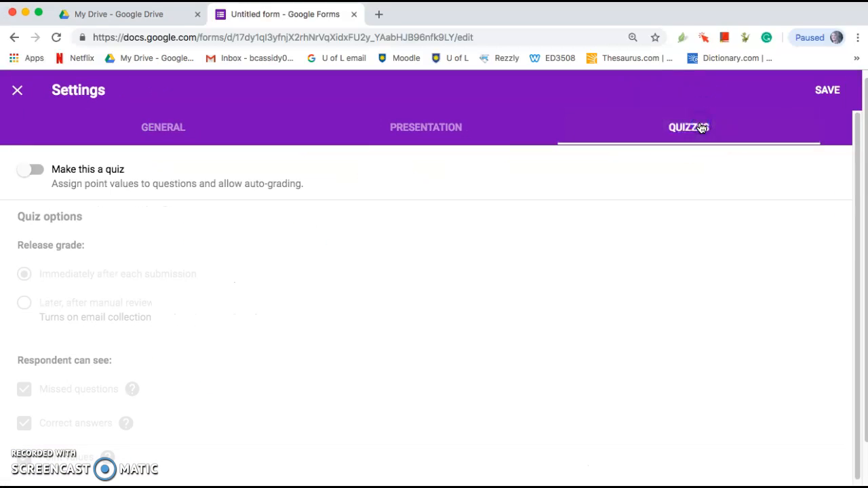
{"action": "left_click", "coordinate": [31, 173]}
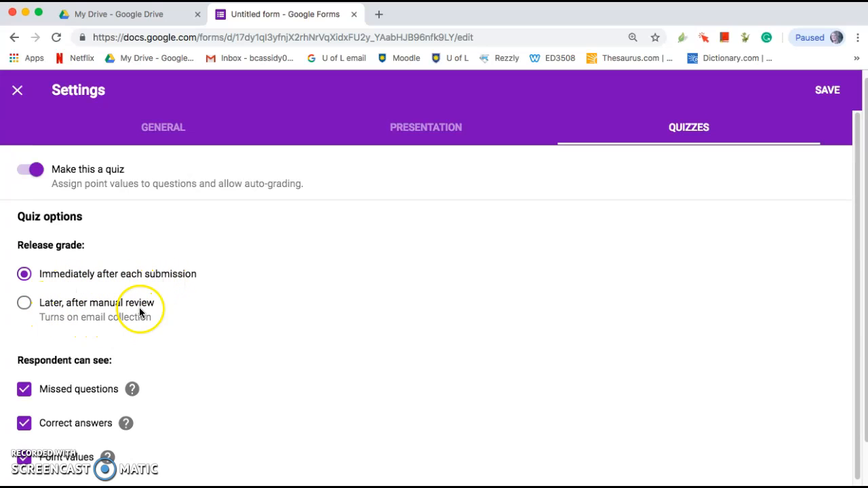
{"action": "left_click", "coordinate": [25, 303]}
{"action": "scroll", "coordinate": [241, 350], "scroll_direction": "down", "scroll_amount": 1}
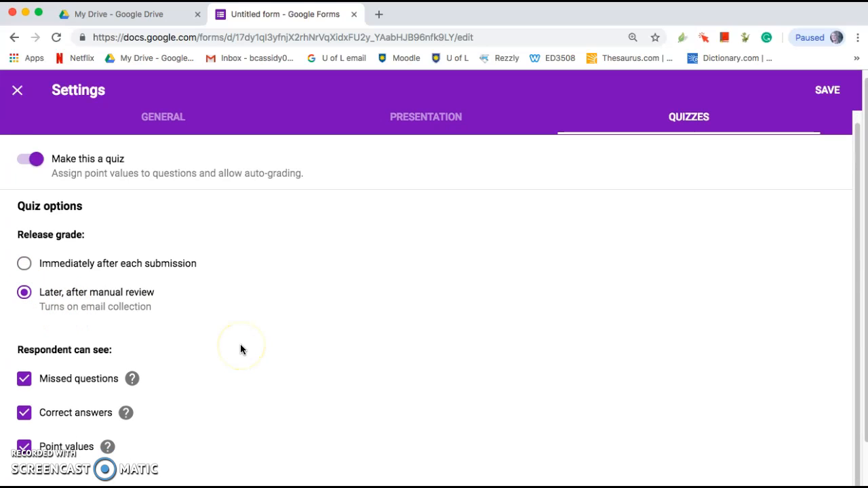
{"action": "left_click", "coordinate": [828, 91]}
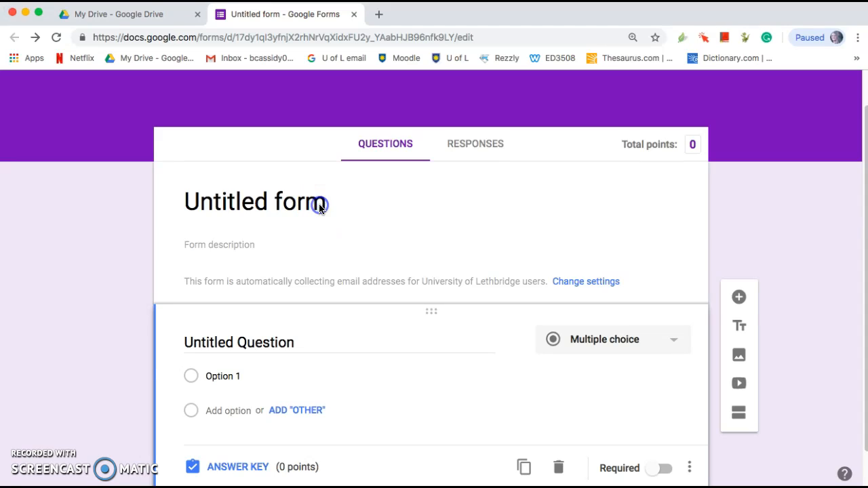
Title the form "Grade 1 math quiz" and enter the description "You have 20 minutes to take this test!".
{"action": "left_click", "coordinate": [321, 208]}
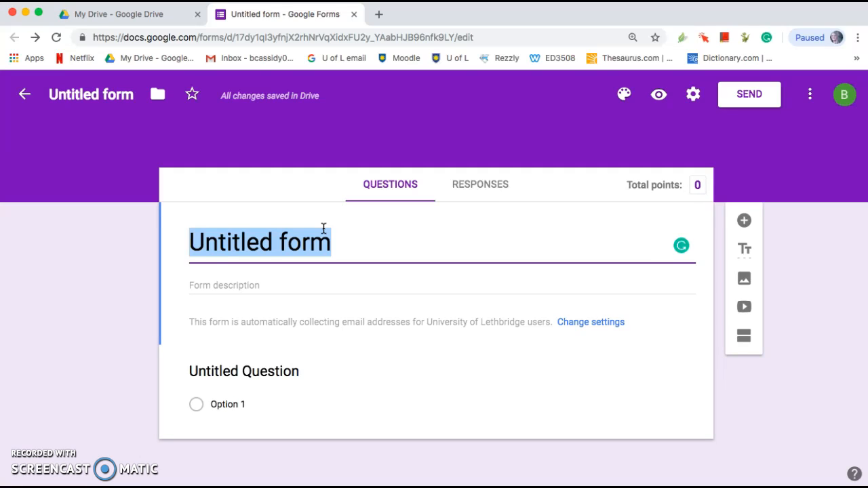
{"action": "type", "text": "Grade 1"}
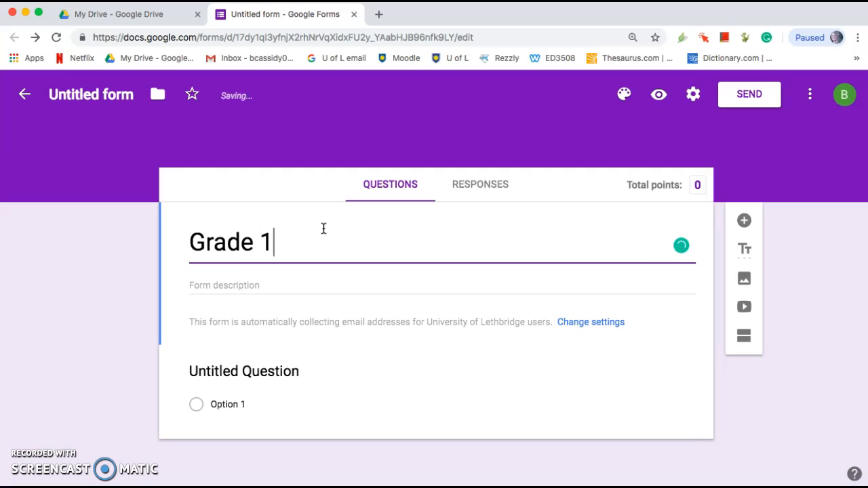
{"action": "type", "text": " math quiz"}
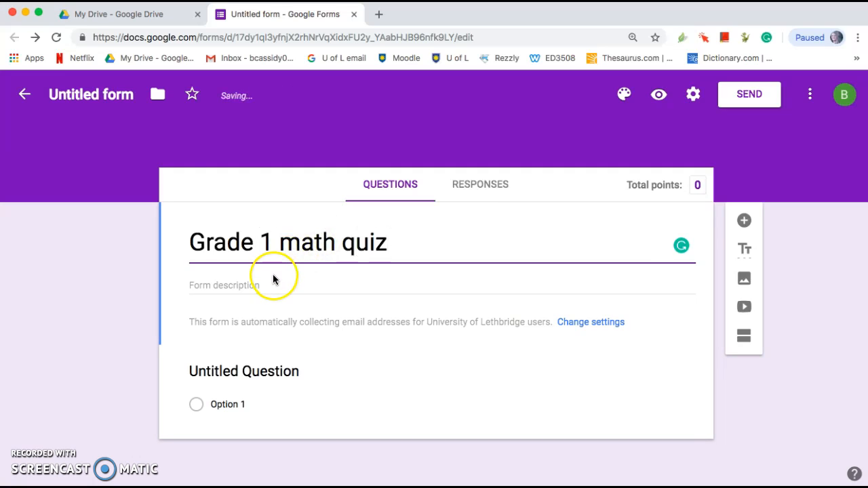
{"action": "left_click", "coordinate": [244, 286]}
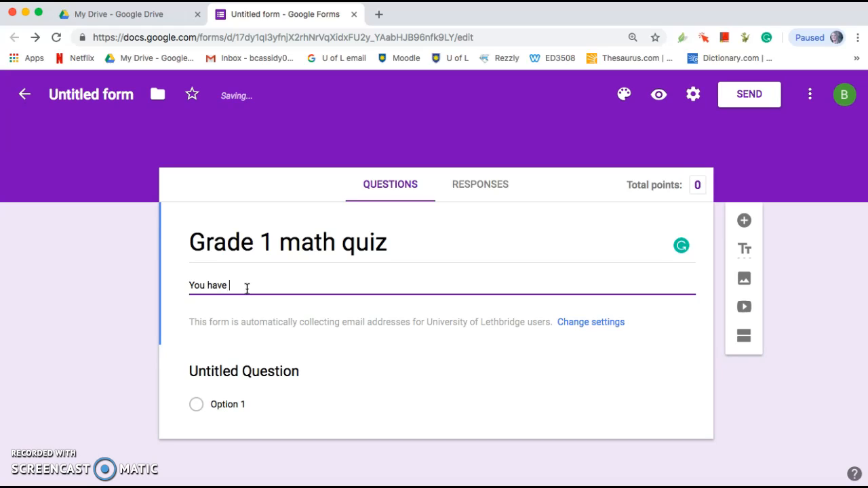
{"action": "type", "text": "nutes to take this"}
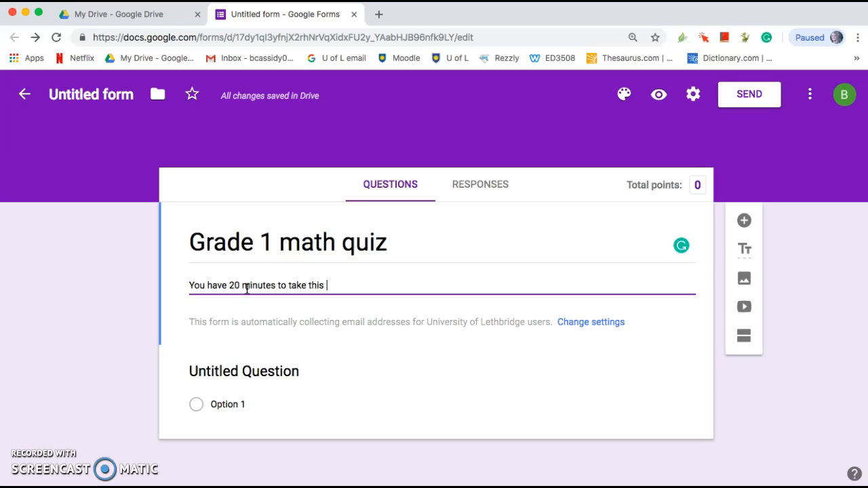
{"action": "type", "text": "!"}
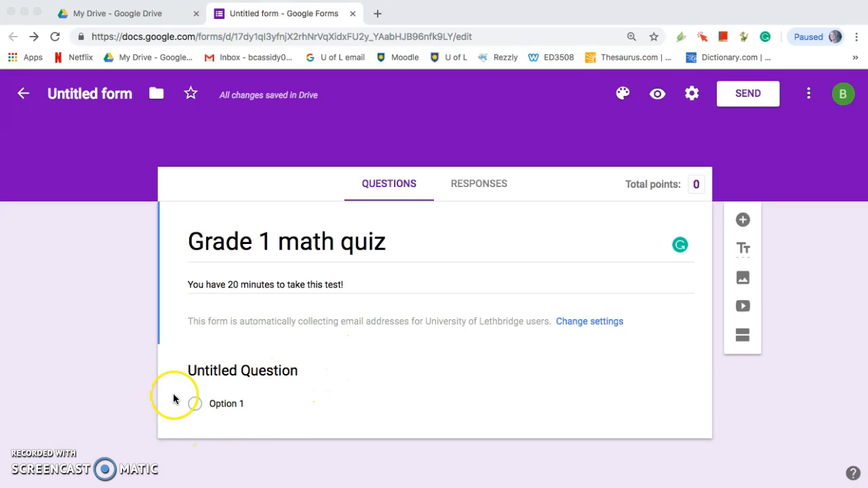
Replace the untitled question's text with "What is 1+1?".
{"action": "left_click", "coordinate": [281, 371]}
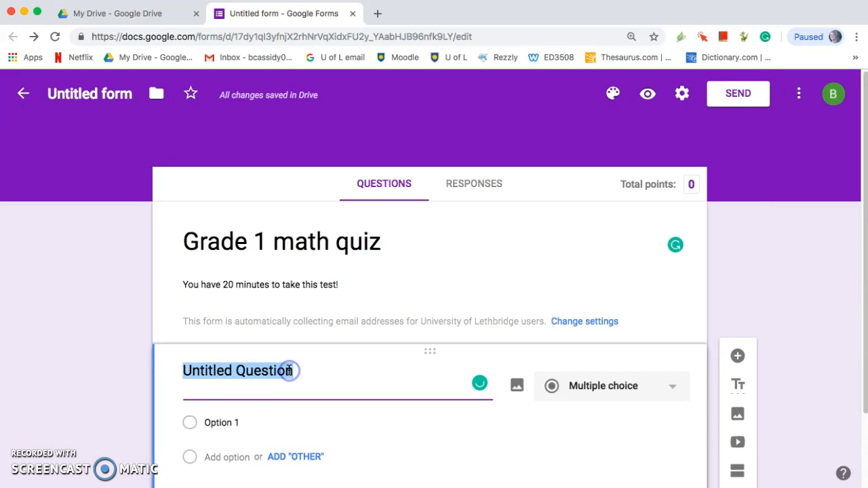
{"action": "type", "text": "W"}
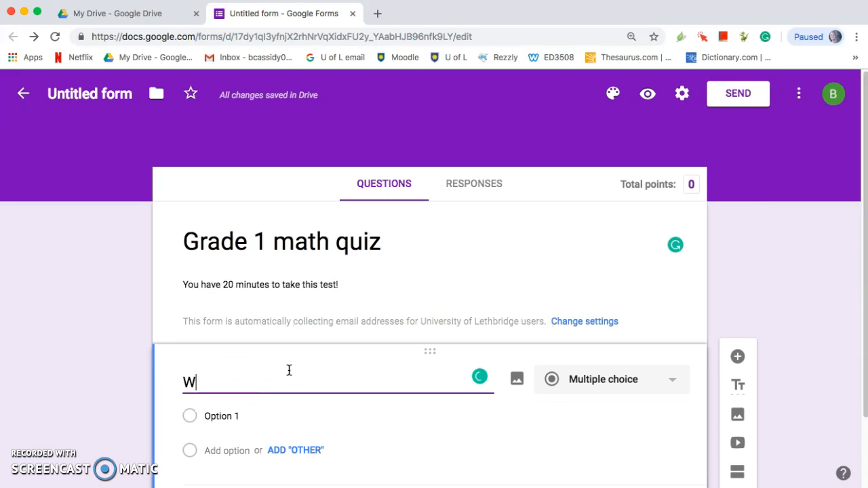
{"action": "type", "text": "hat is 1"}
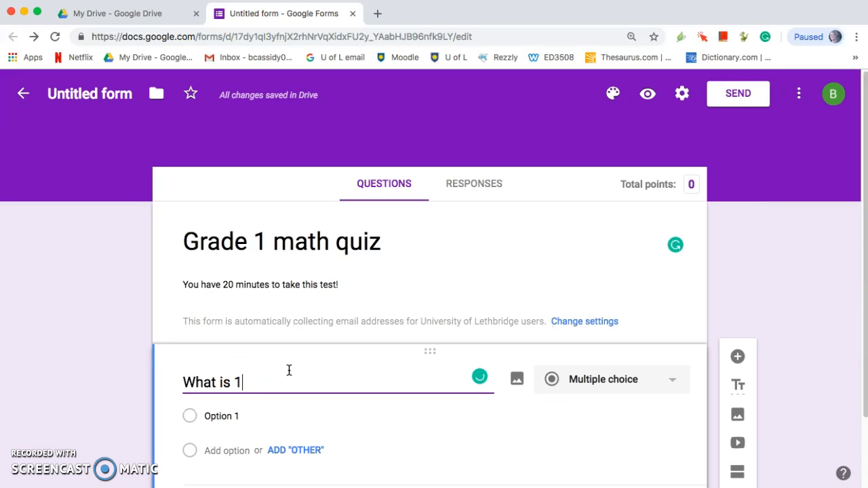
{"action": "type", "text": "+1?"}
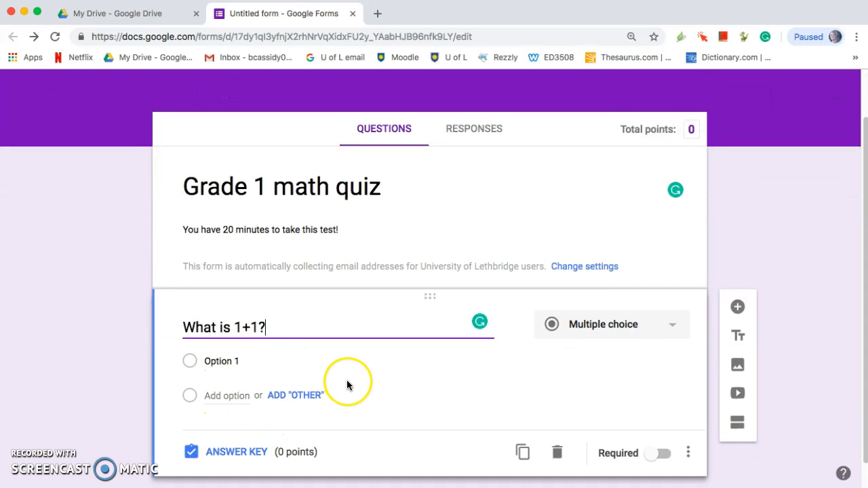
Fill in 1, 2, 3 and 4 as the multiple-choice options of the 1+1 question.
{"action": "scroll", "coordinate": [338, 380], "scroll_direction": "down", "scroll_amount": 1}
{"action": "left_click", "coordinate": [260, 328]}
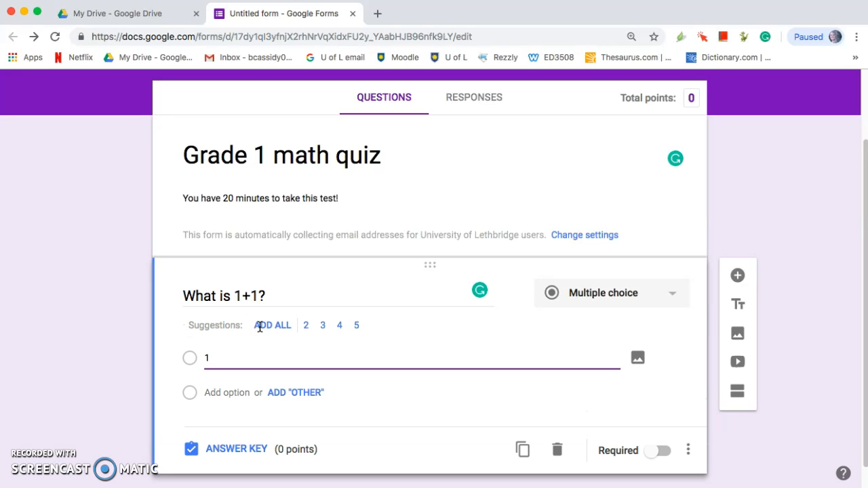
{"action": "key", "text": "Return"}
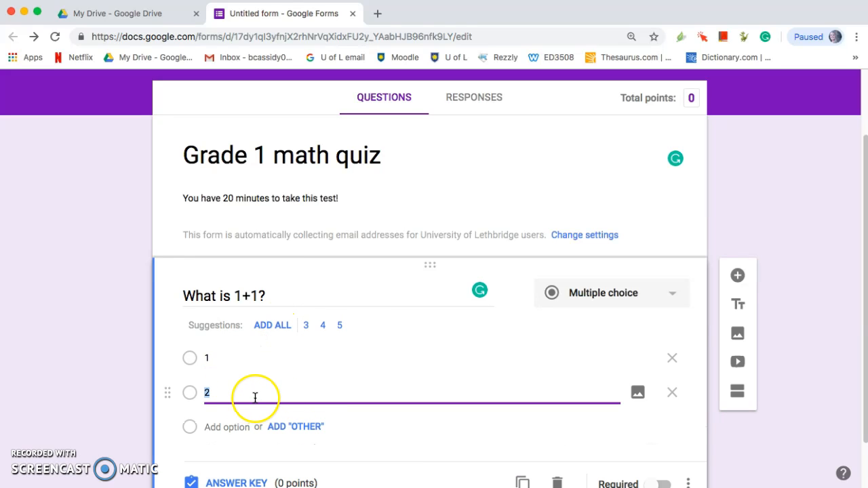
{"action": "key", "text": "Return"}
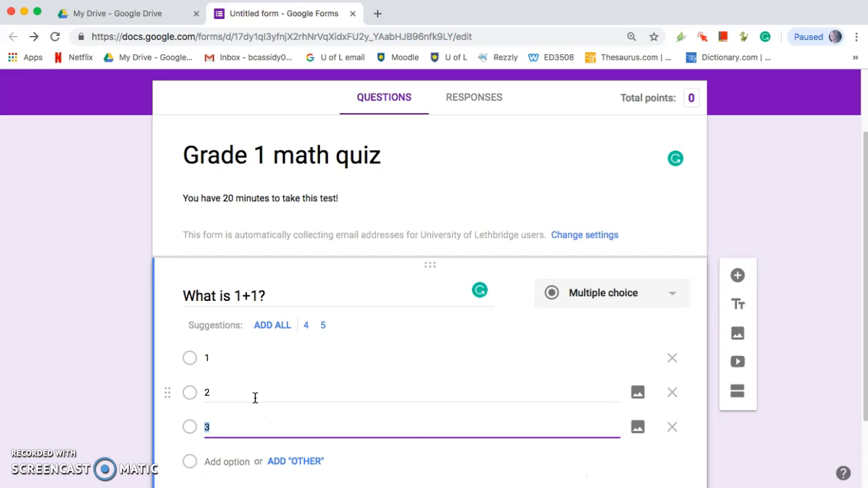
{"action": "key", "text": "Return"}
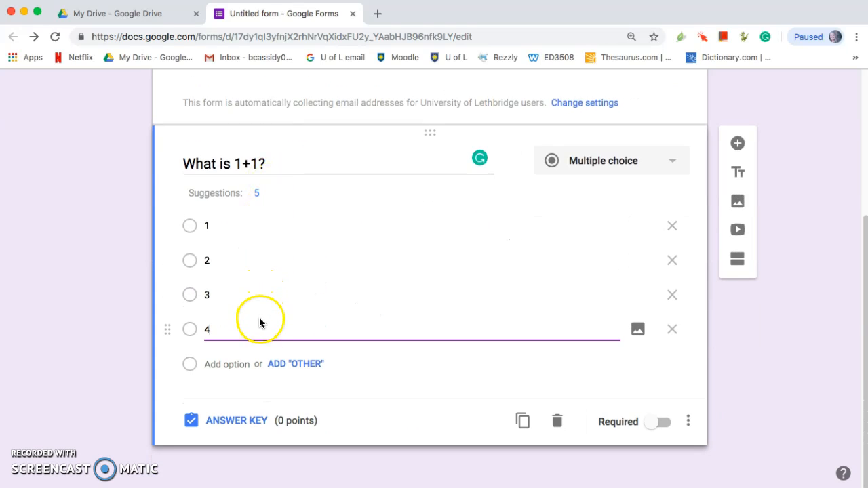
Set the 1+1 question's answer key to option 2, worth 1 point, and return to editing the question.
{"action": "left_click", "coordinate": [252, 426]}
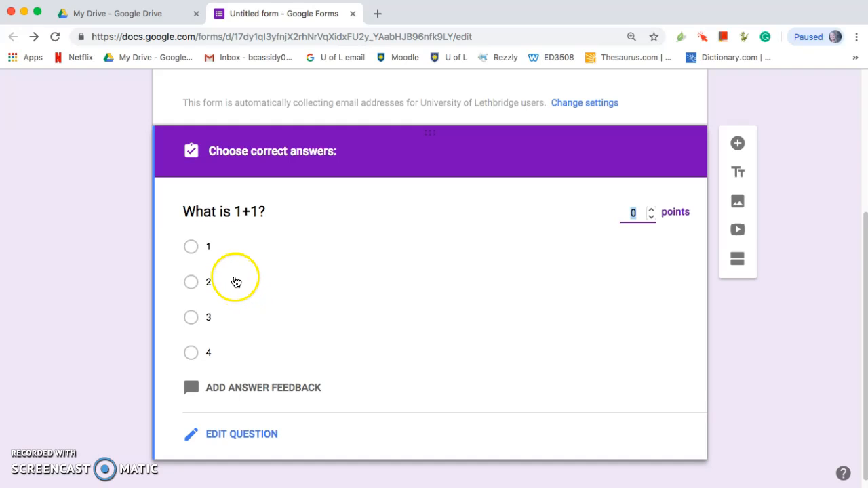
{"action": "left_click", "coordinate": [192, 282]}
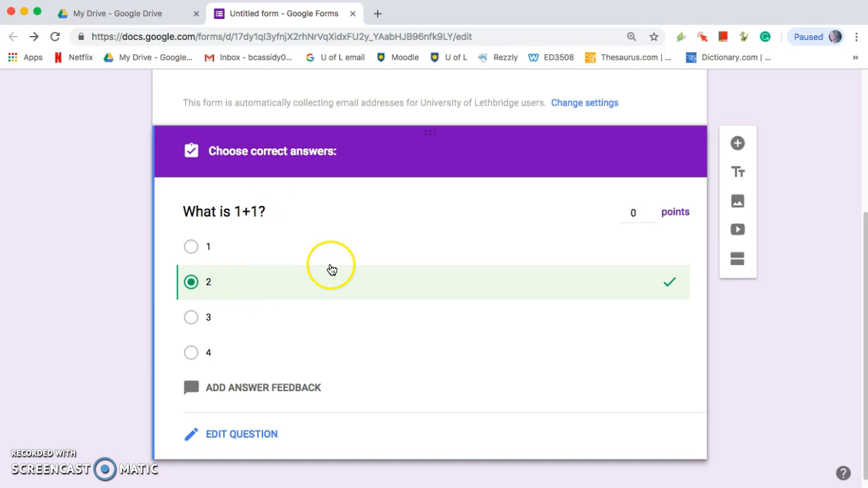
{"action": "left_click", "coordinate": [641, 211]}
{"action": "key", "text": "BackSpace"}
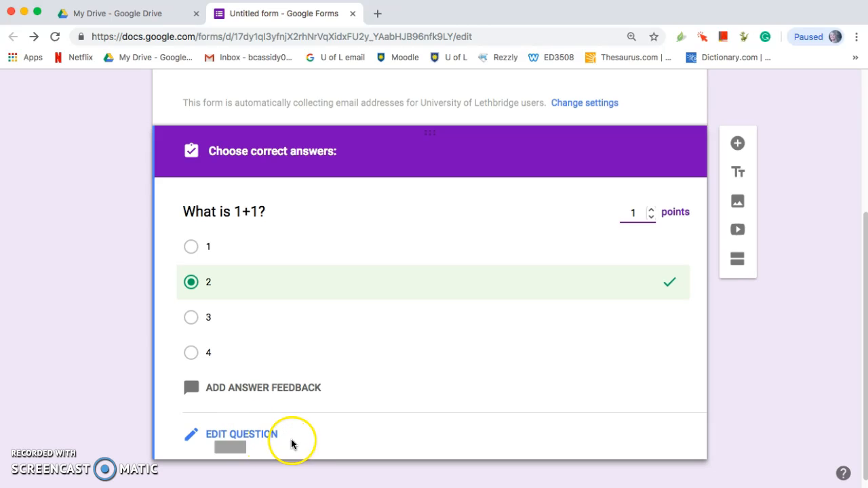
{"action": "type", "text": "1"}
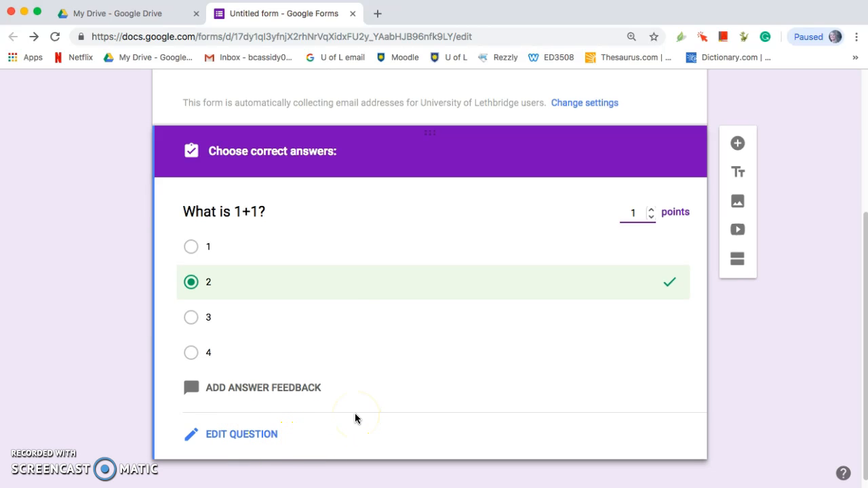
{"action": "left_click", "coordinate": [264, 432]}
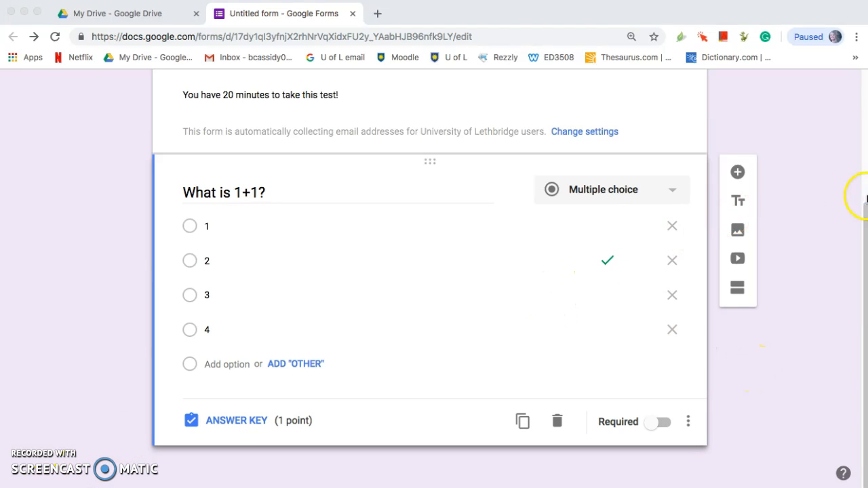
Add a second question of the Checkboxes type with the text "What is 2+2 ?".
{"action": "left_click", "coordinate": [739, 173]}
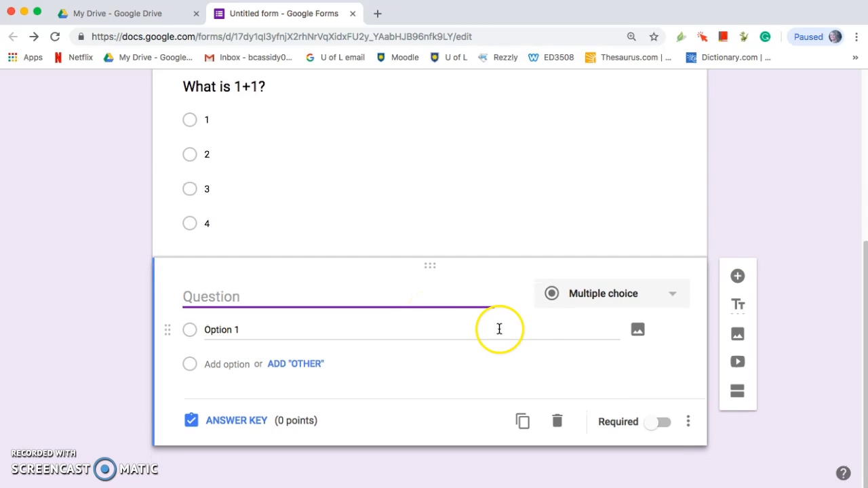
{"action": "left_click", "coordinate": [673, 296]}
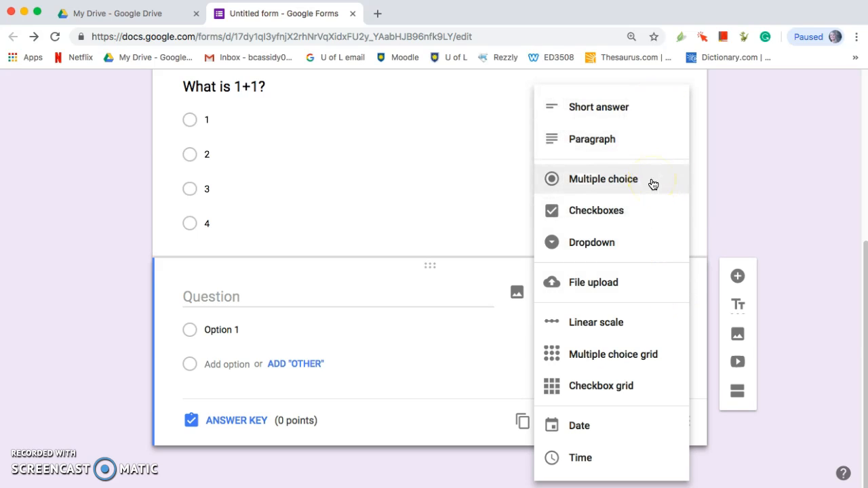
{"action": "left_click", "coordinate": [648, 222]}
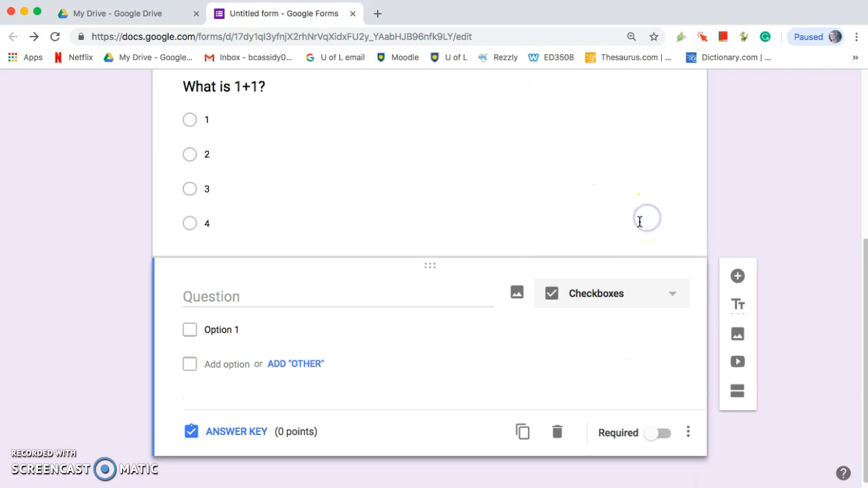
{"action": "left_click", "coordinate": [268, 286]}
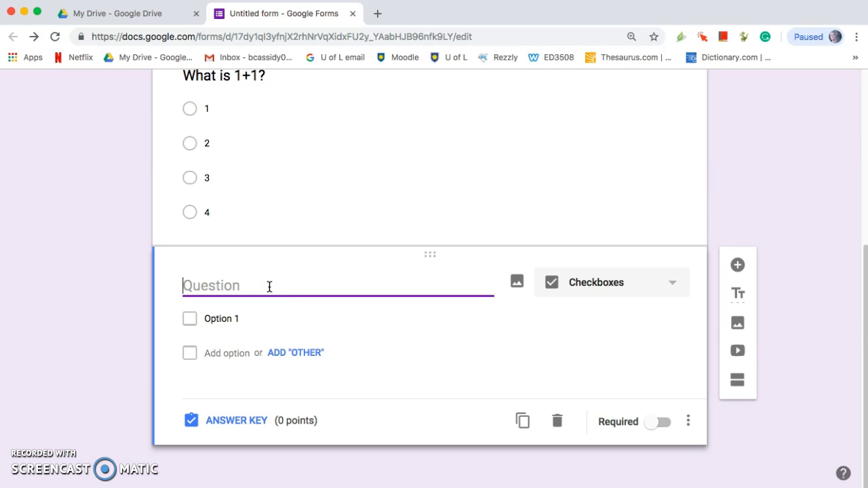
{"action": "type", "text": "W"}
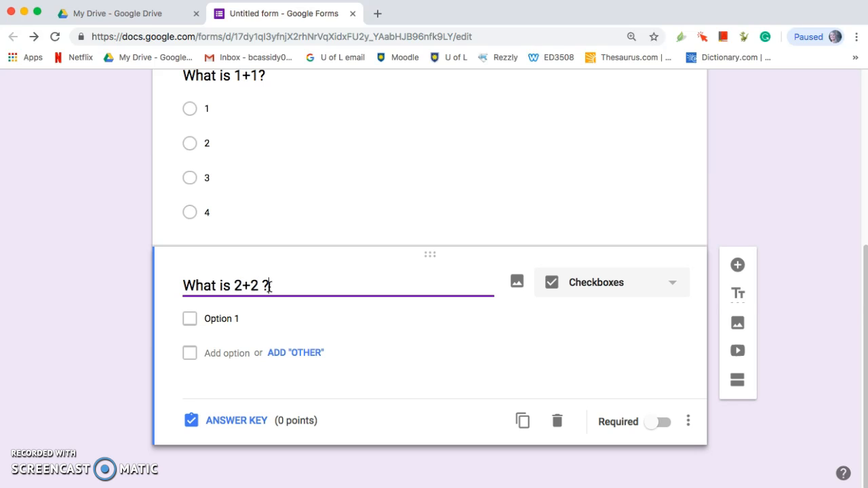
Fill in 2, 3, 4 and 5 as the checkbox options of the 2+2 question.
{"action": "left_click", "coordinate": [244, 320]}
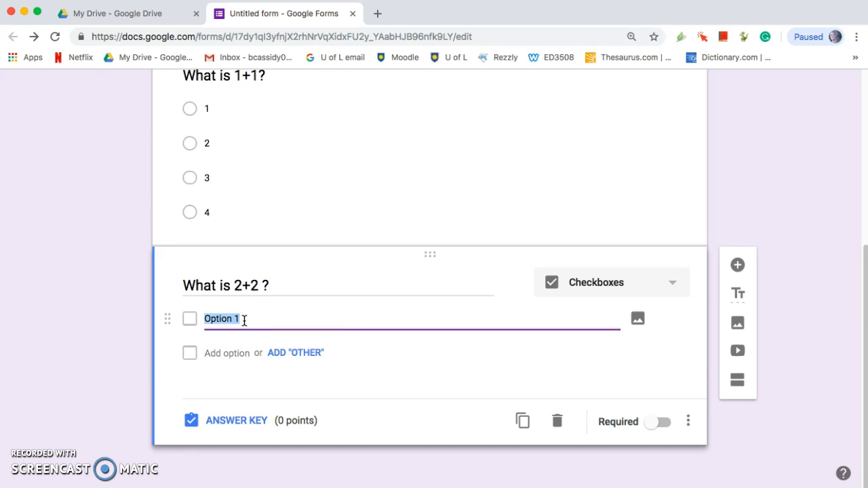
{"action": "type", "text": "2"}
{"action": "left_click", "coordinate": [248, 355]}
{"action": "key", "text": "Return"}
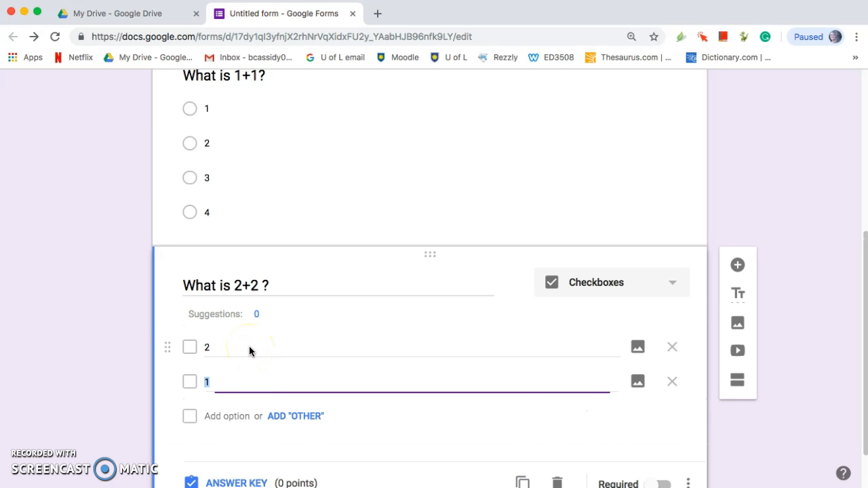
{"action": "type", "text": "3"}
{"action": "key", "text": "Return"}
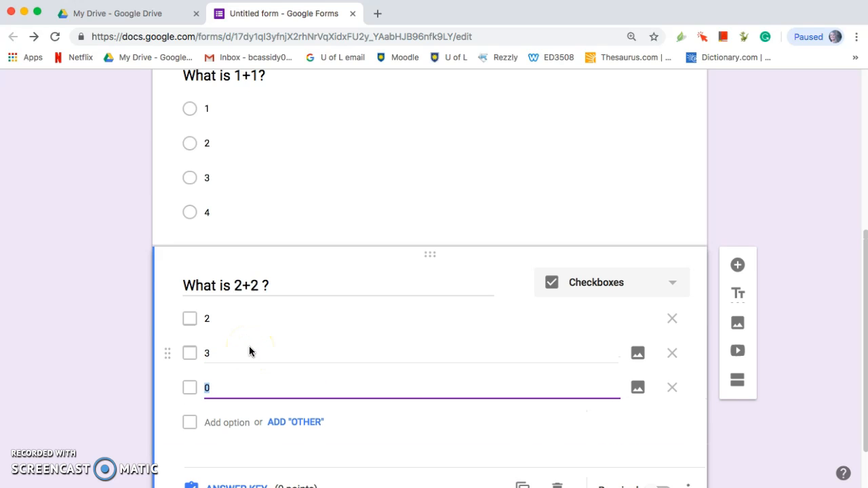
{"action": "type", "text": "4"}
{"action": "key", "text": "Return"}
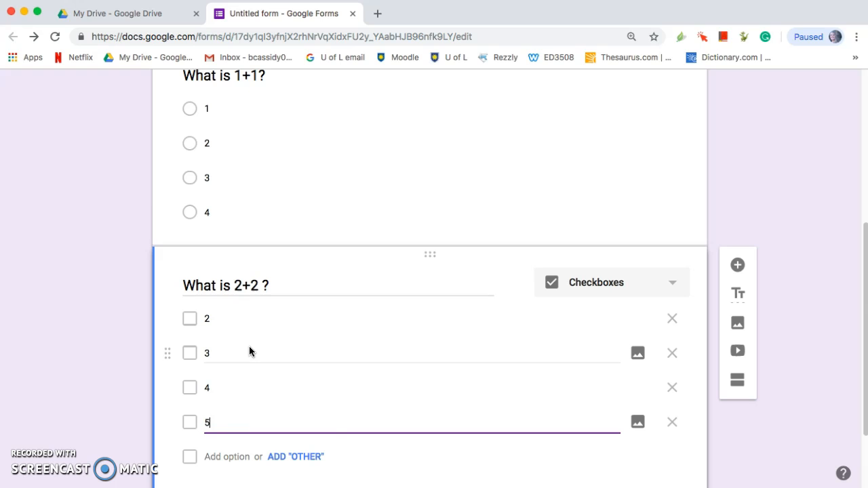
Set the 2+2 question's answer key to option 4, worth 1 point, and return to editing the question.
{"action": "scroll", "coordinate": [317, 419], "scroll_direction": "down", "scroll_amount": 1}
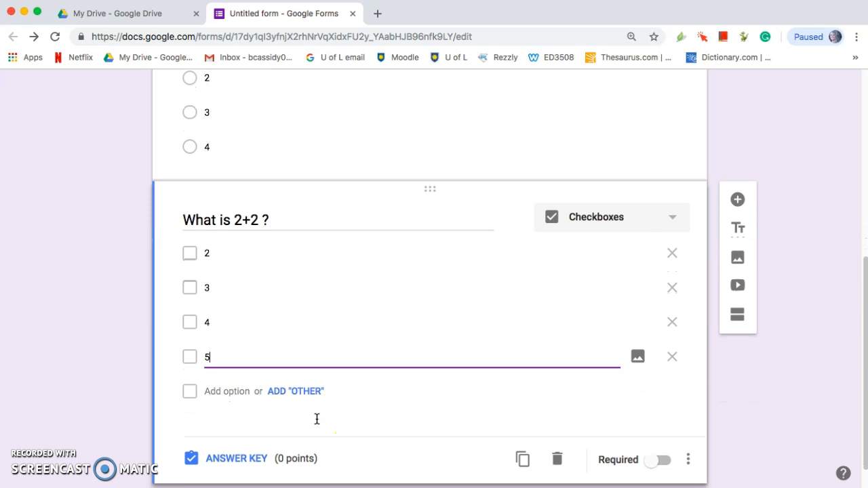
{"action": "scroll", "coordinate": [316, 419], "scroll_direction": "down", "scroll_amount": 1}
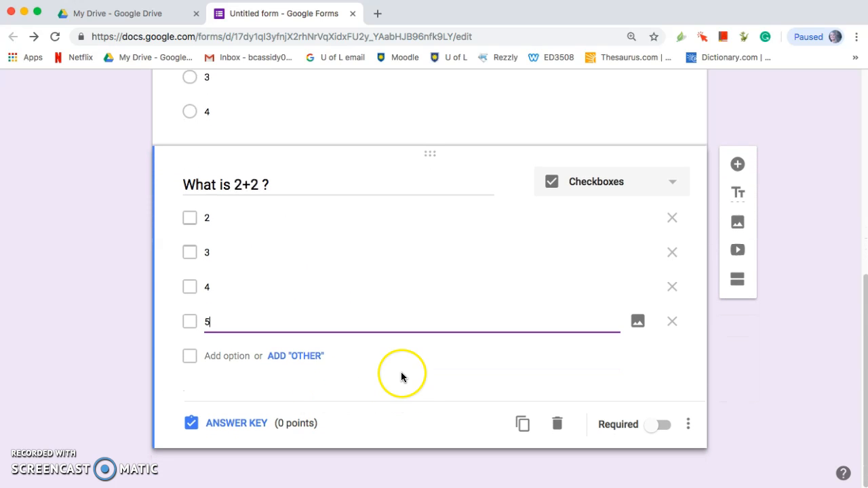
{"action": "left_click", "coordinate": [240, 423]}
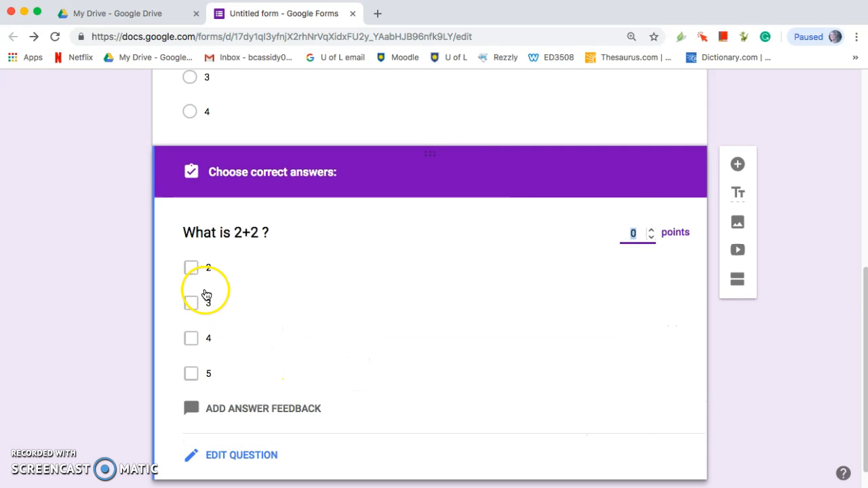
{"action": "left_click", "coordinate": [192, 339]}
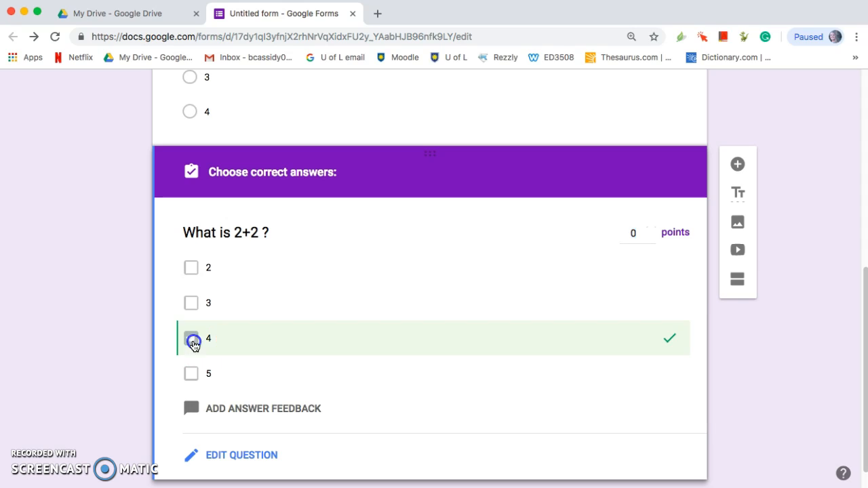
{"action": "left_click", "coordinate": [642, 236]}
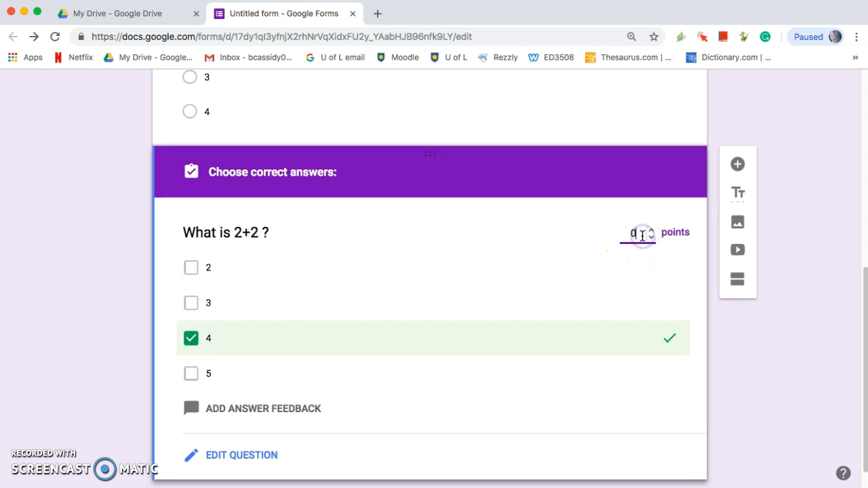
{"action": "scroll", "coordinate": [533, 287], "scroll_direction": "down", "scroll_amount": 1}
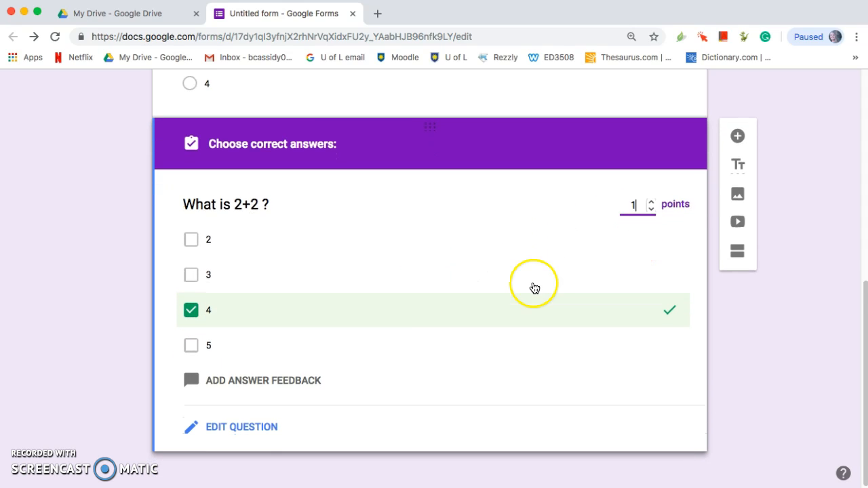
{"action": "left_click", "coordinate": [263, 432]}
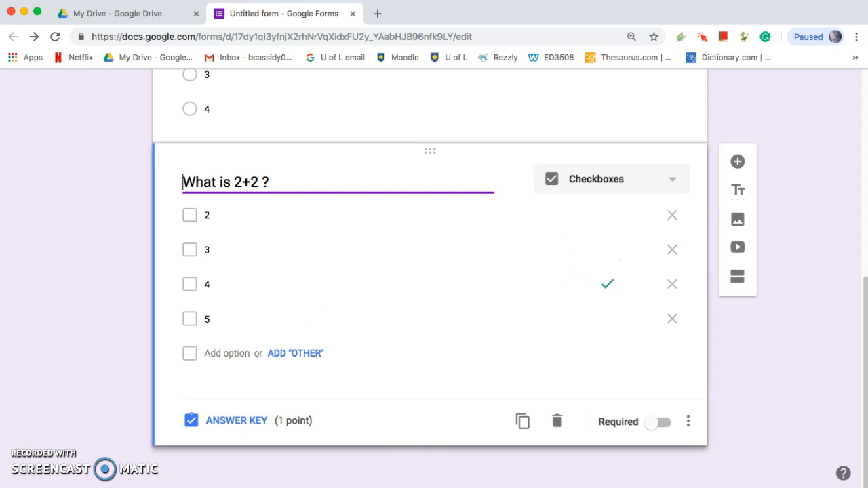
{"action": "left_click", "coordinate": [417, 435]}
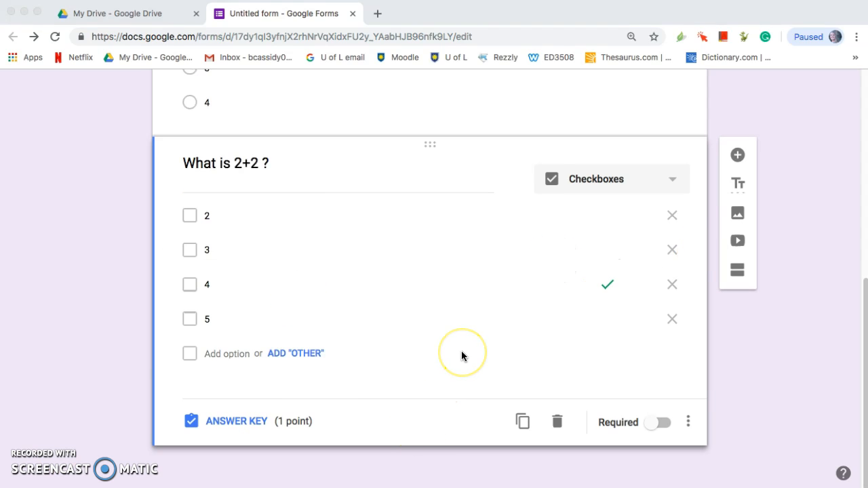
Add a third question of the Dropdown type with the text "What is 1+2".
{"action": "left_click", "coordinate": [739, 156]}
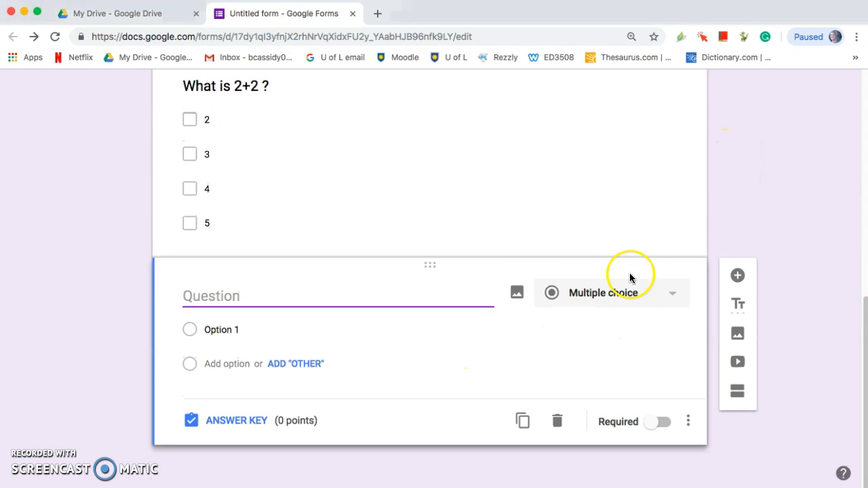
{"action": "left_click", "coordinate": [640, 294]}
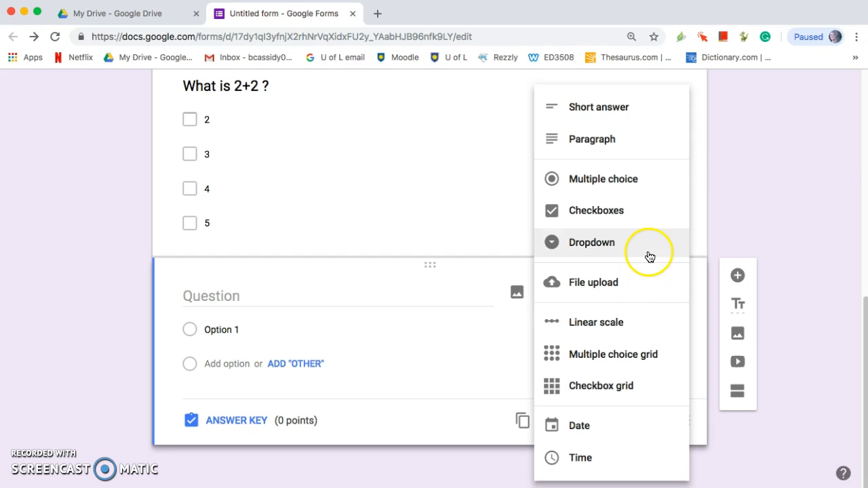
{"action": "left_click", "coordinate": [627, 244]}
{"action": "left_click", "coordinate": [401, 293]}
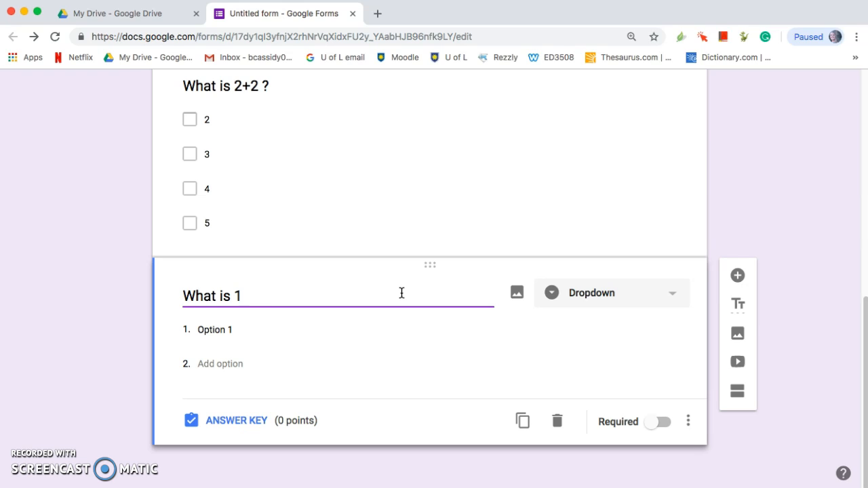
Fill in 1, 2, 3 and 4 as the dropdown options of the 1+2 question.
{"action": "left_click", "coordinate": [293, 329]}
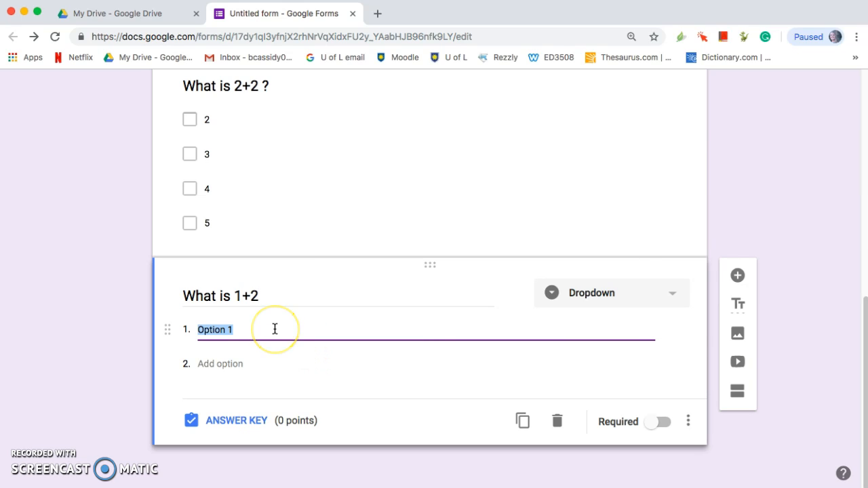
{"action": "type", "text": "1"}
{"action": "key", "text": "Return"}
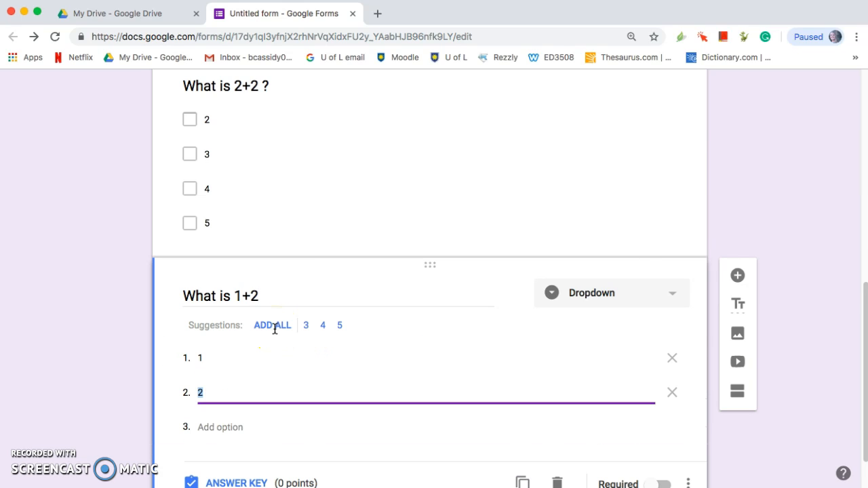
{"action": "key", "text": "Return"}
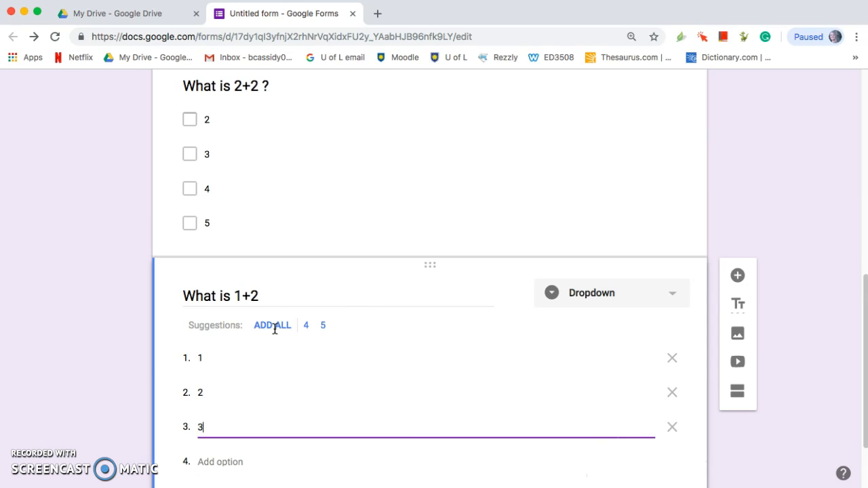
{"action": "key", "text": "Return"}
{"action": "type", "text": "4"}
Set the 1+2 question's answer key to option 3, worth 1 point, and return to editing the question.
{"action": "scroll", "coordinate": [201, 382], "scroll_direction": "down", "scroll_amount": 2}
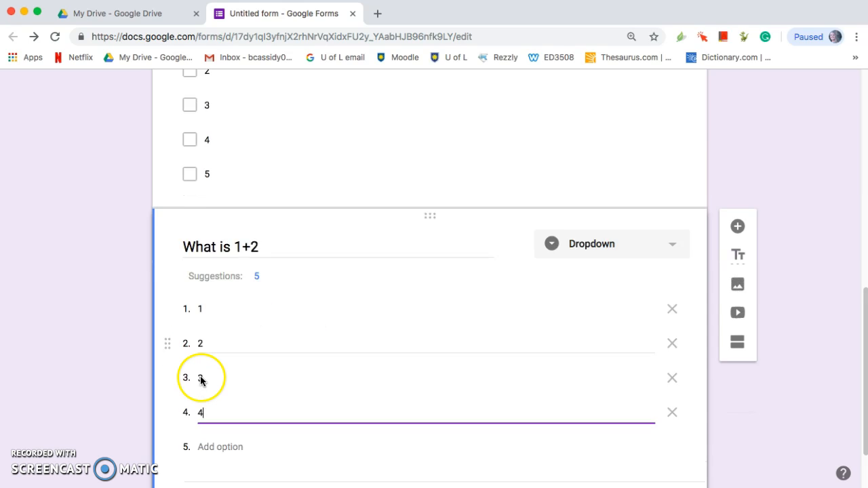
{"action": "left_click", "coordinate": [246, 422]}
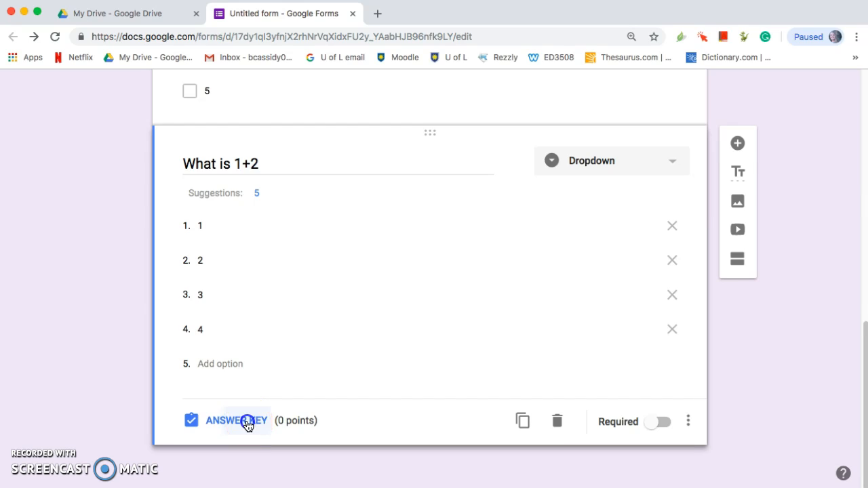
{"action": "left_click", "coordinate": [232, 319]}
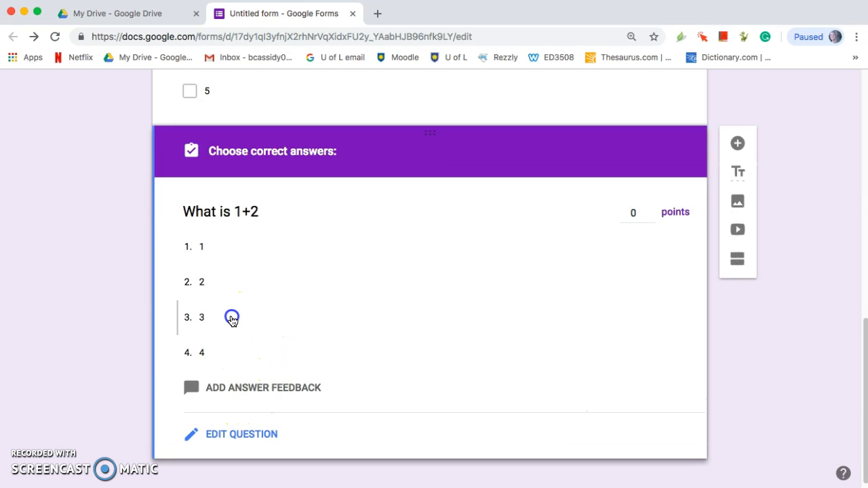
{"action": "left_click", "coordinate": [638, 213]}
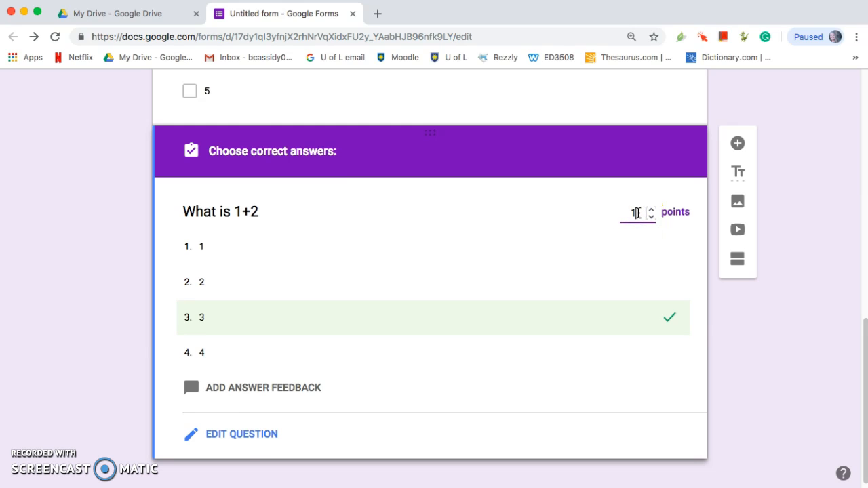
{"action": "left_click", "coordinate": [250, 434]}
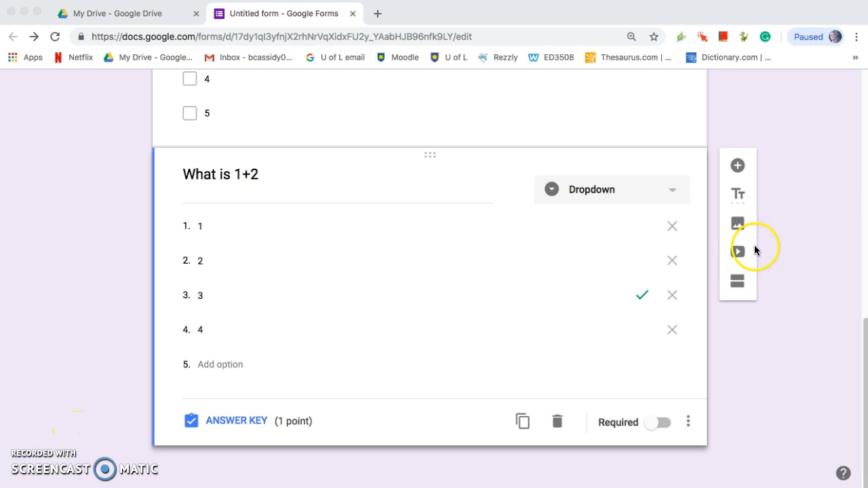
Add a fourth question of the Short answer type with the text "What is 3-2 ?".
{"action": "left_click", "coordinate": [738, 168]}
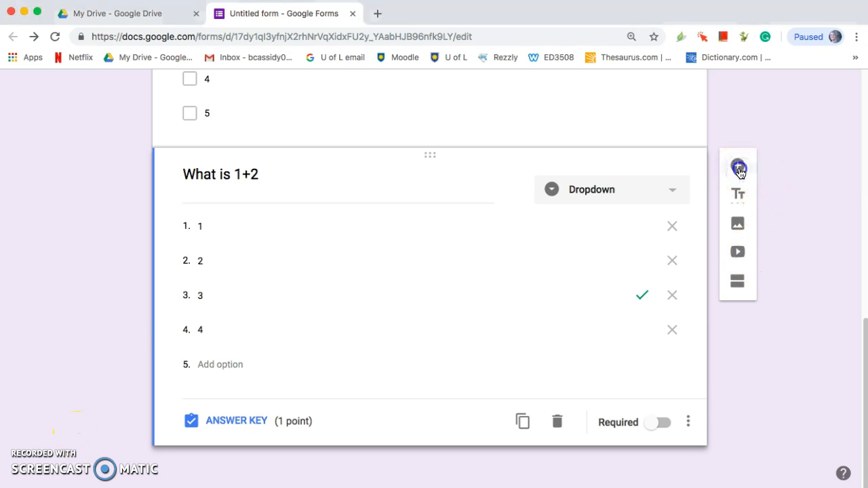
{"action": "left_click", "coordinate": [739, 169]}
{"action": "scroll", "coordinate": [476, 335], "scroll_direction": "down", "scroll_amount": 2}
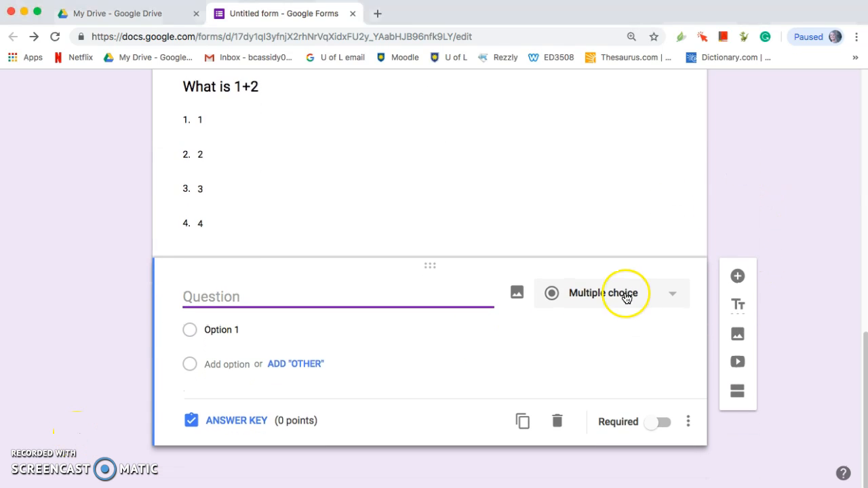
{"action": "left_click", "coordinate": [668, 294]}
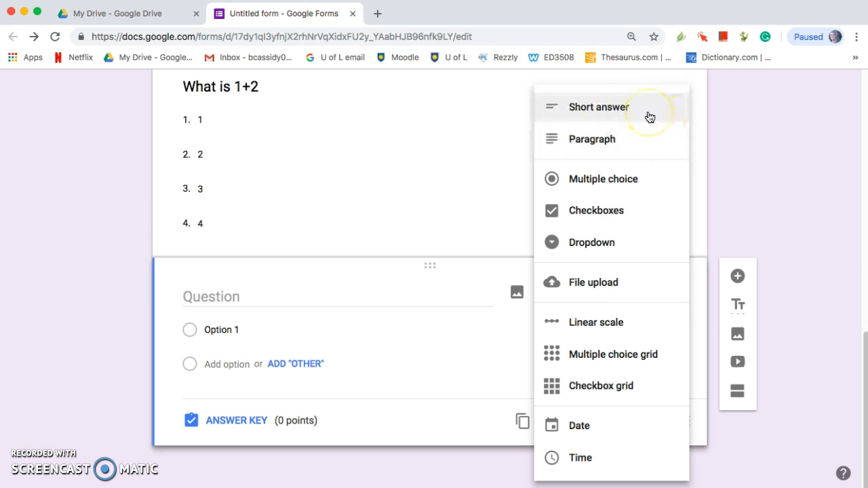
{"action": "left_click", "coordinate": [650, 117]}
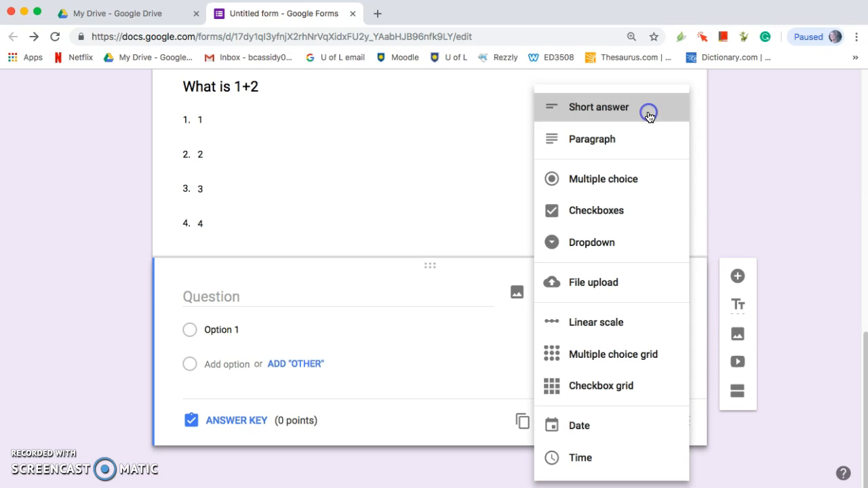
{"action": "left_click", "coordinate": [232, 325]}
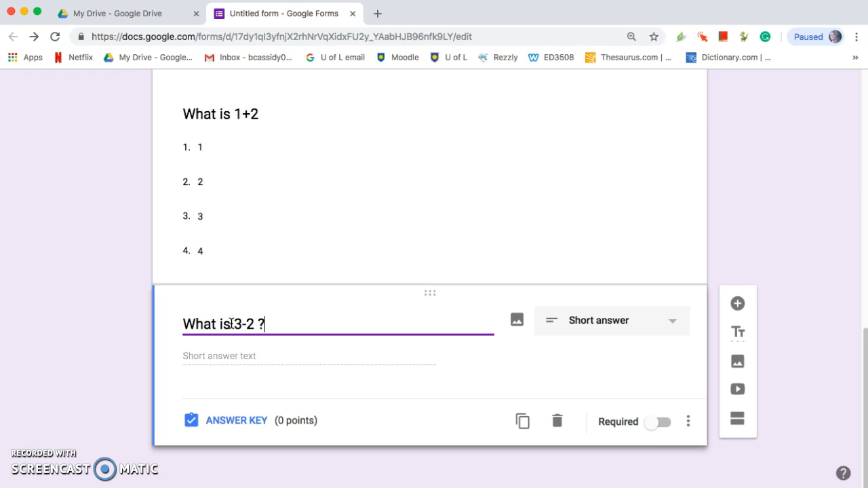
List 1 as the correct answer to the 3-2 question, make it worth 1 point, and return to editing the question.
{"action": "left_click", "coordinate": [248, 418]}
{"action": "left_click", "coordinate": [271, 350]}
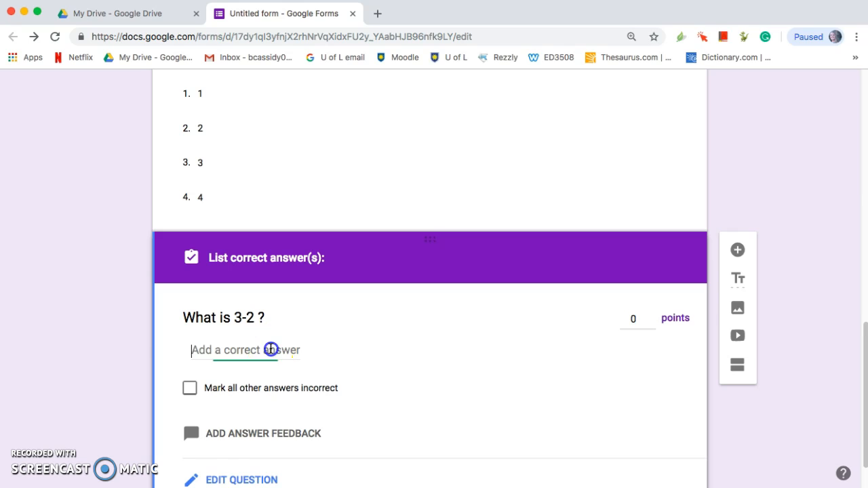
{"action": "type", "text": "1"}
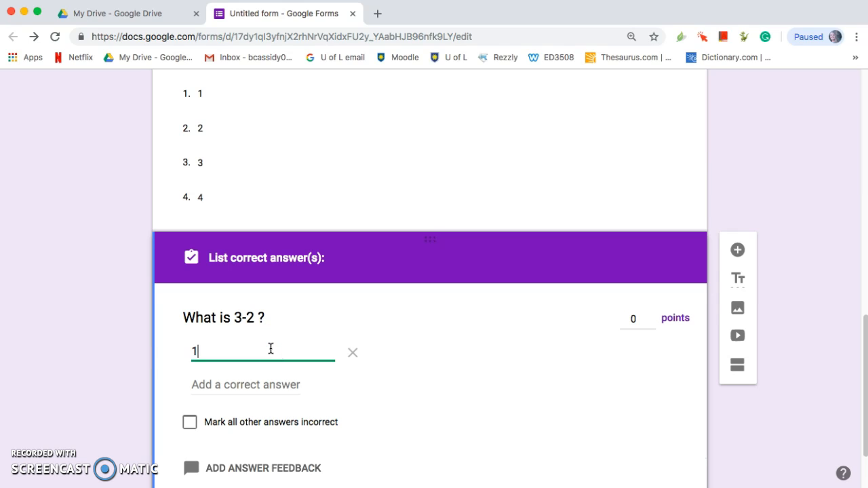
{"action": "scroll", "coordinate": [271, 349], "scroll_direction": "down", "scroll_amount": 2}
{"action": "left_click", "coordinate": [639, 238]}
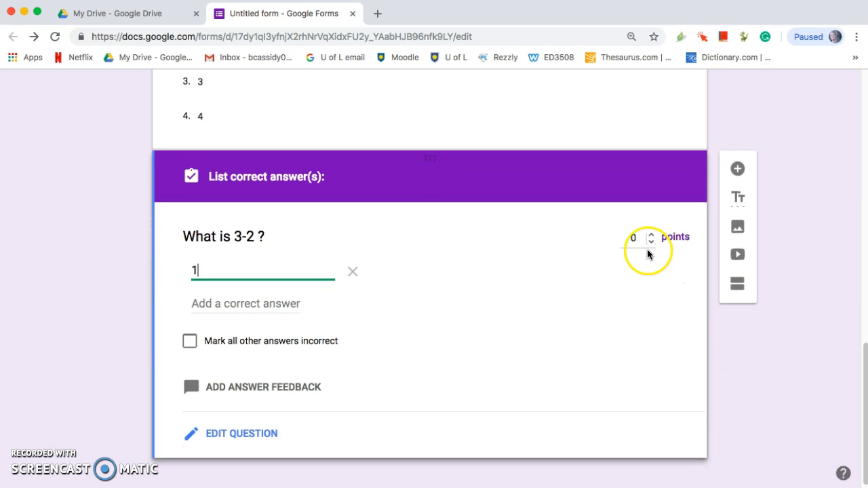
{"action": "type", "text": "1"}
{"action": "scroll", "coordinate": [488, 291], "scroll_direction": "down", "scroll_amount": 1}
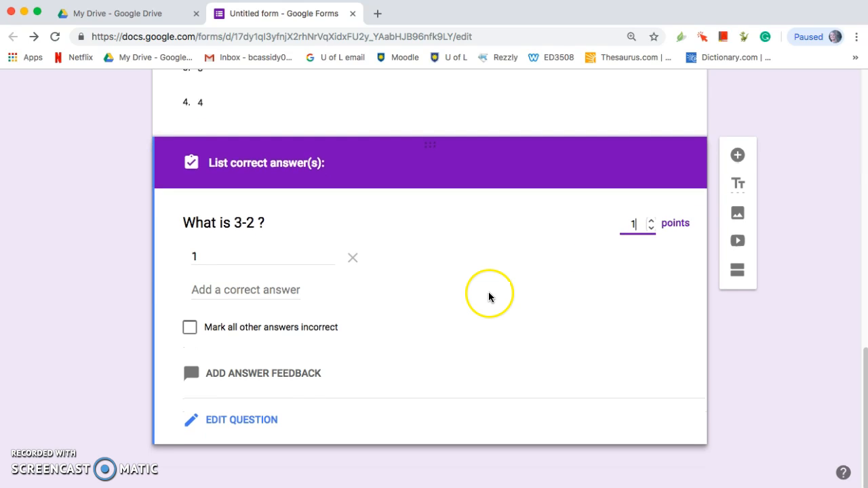
{"action": "left_click", "coordinate": [254, 421]}
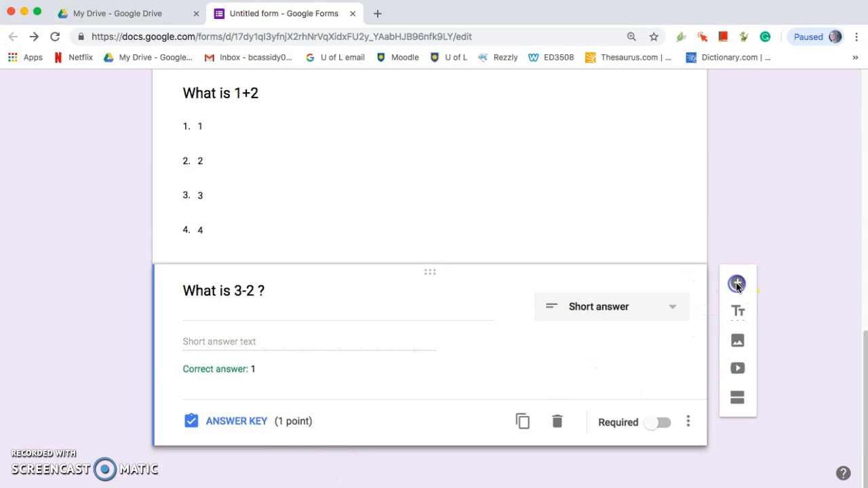
Add a fifth question of the Multiple choice grid type with the rows "1+3=4" and "1+5=3".
{"action": "left_click", "coordinate": [736, 285]}
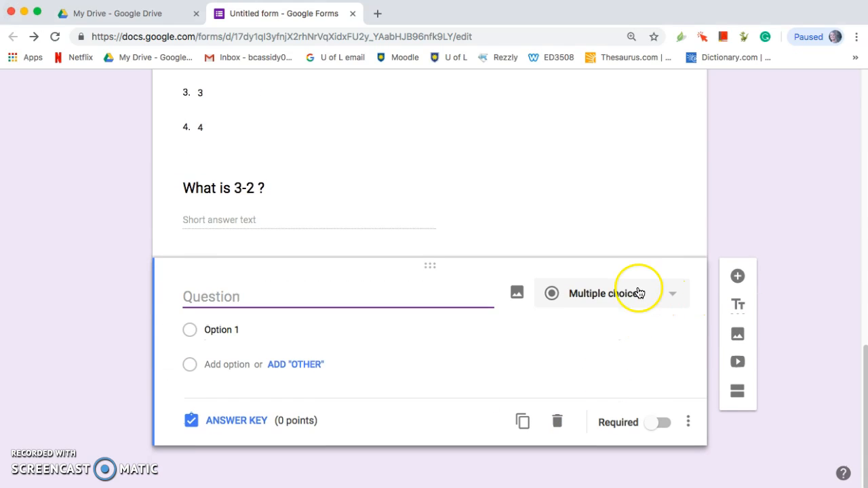
{"action": "left_click", "coordinate": [645, 293]}
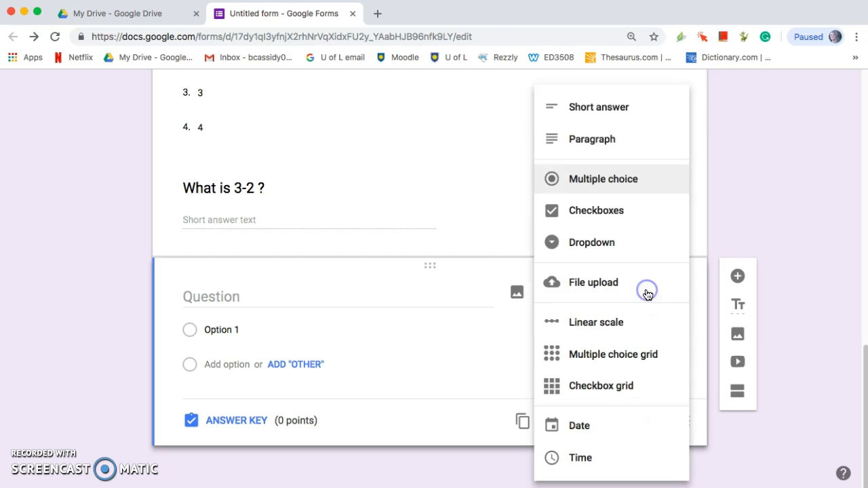
{"action": "left_click", "coordinate": [664, 360]}
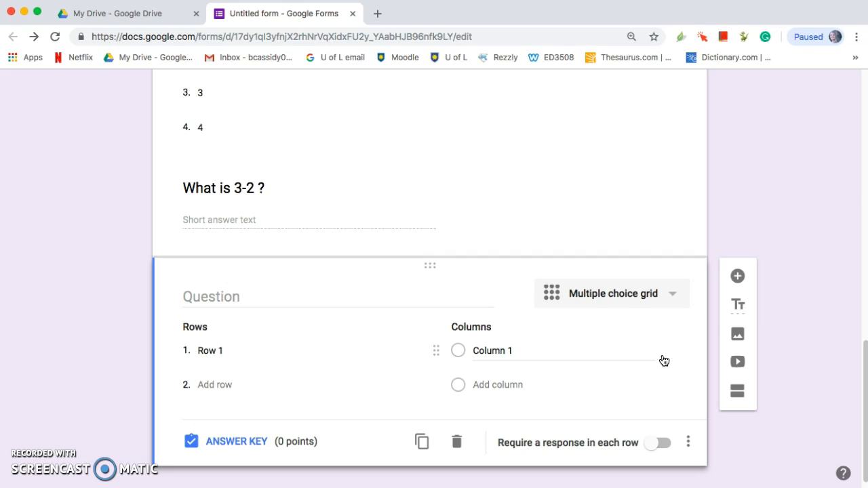
{"action": "left_click", "coordinate": [256, 350]}
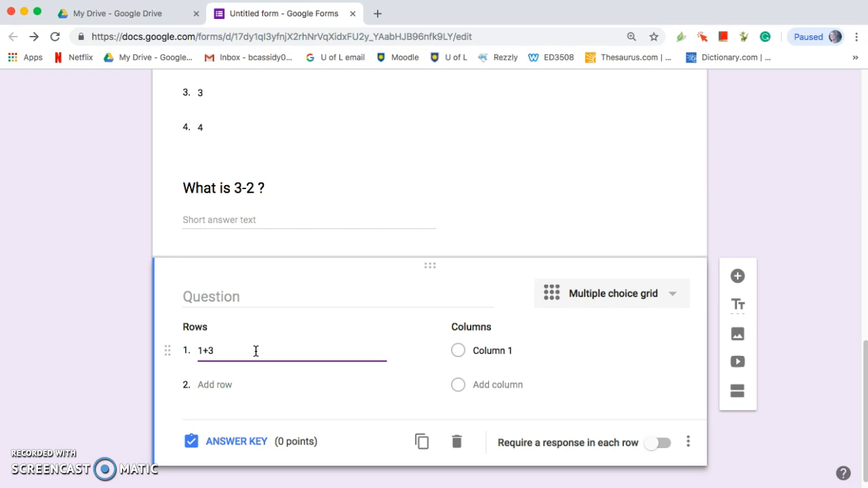
{"action": "left_click", "coordinate": [218, 383]}
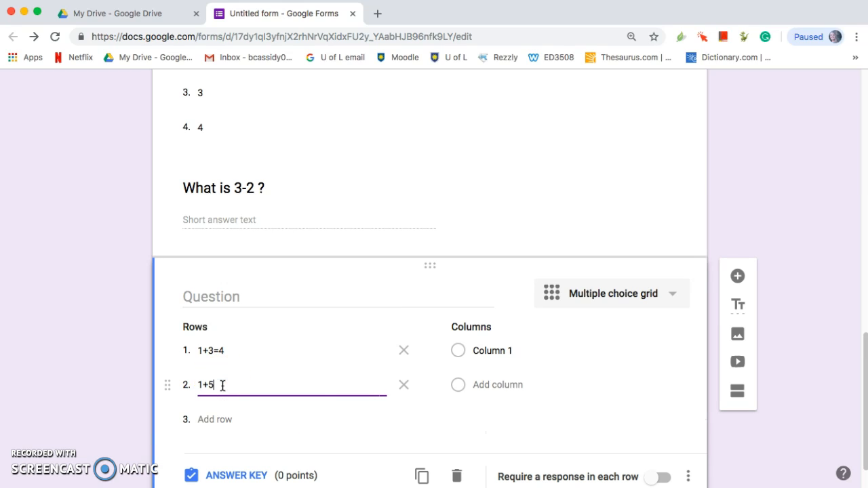
Name the two columns of the multiple choice grid True and False.
{"action": "left_click", "coordinate": [508, 350]}
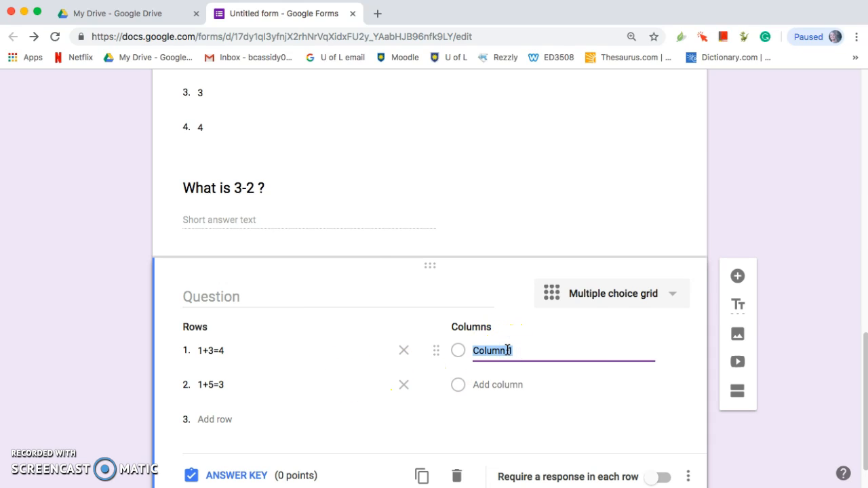
{"action": "left_click", "coordinate": [503, 384]}
{"action": "type", "text": "False"}
{"action": "scroll", "coordinate": [384, 398], "scroll_direction": "down", "scroll_amount": 2}
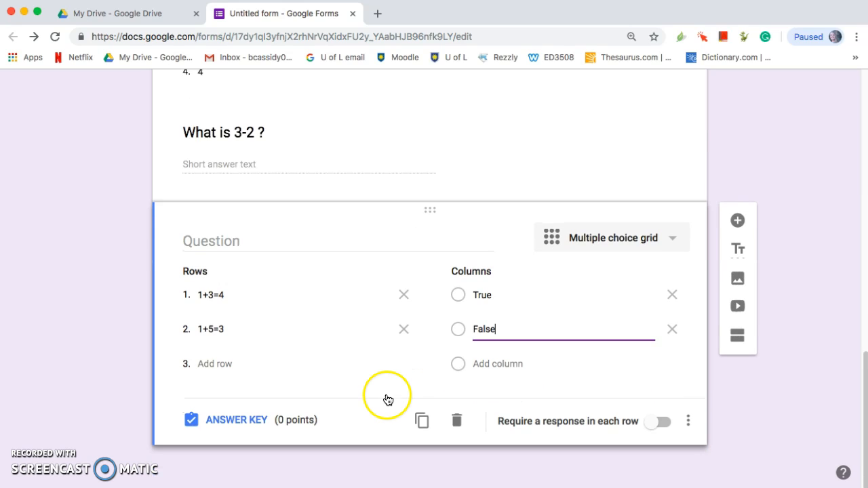
Set the grid's answer key to True for 1+3=4 and False for 1+5=3, worth 1 point each, and return to editing the question.
{"action": "left_click", "coordinate": [237, 424]}
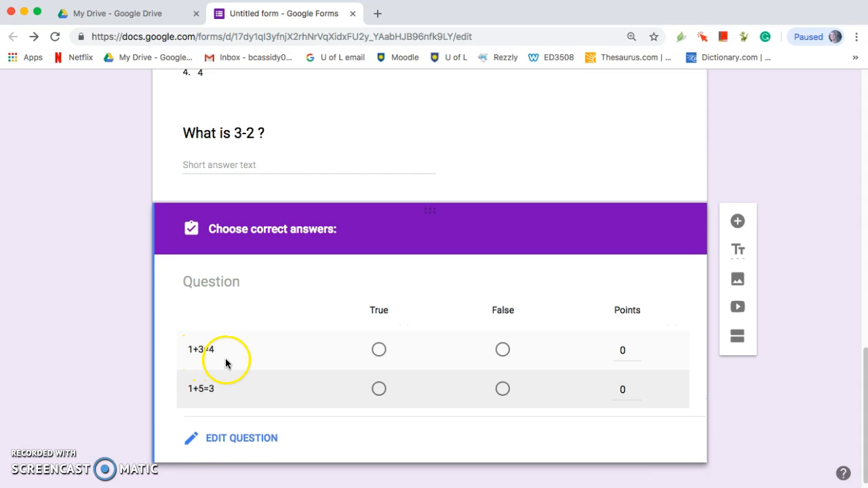
{"action": "left_click", "coordinate": [378, 350]}
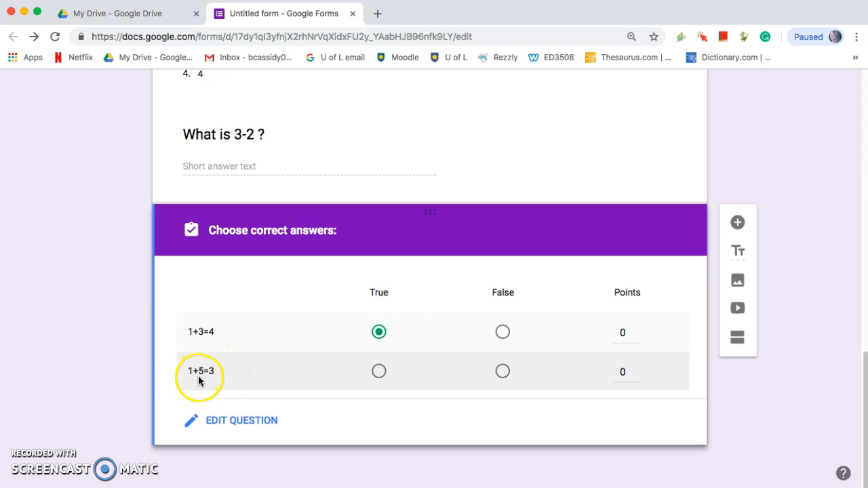
{"action": "left_click", "coordinate": [503, 371]}
{"action": "left_click", "coordinate": [629, 331]}
{"action": "left_click", "coordinate": [629, 373]}
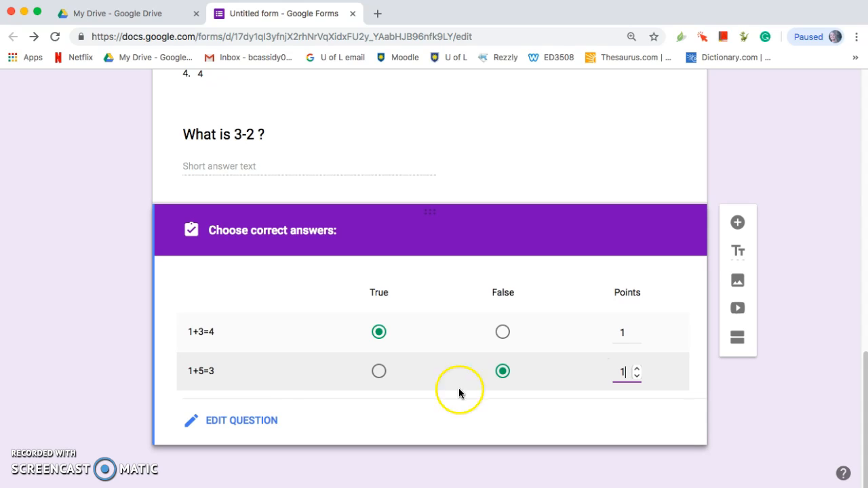
{"action": "left_click", "coordinate": [258, 421]}
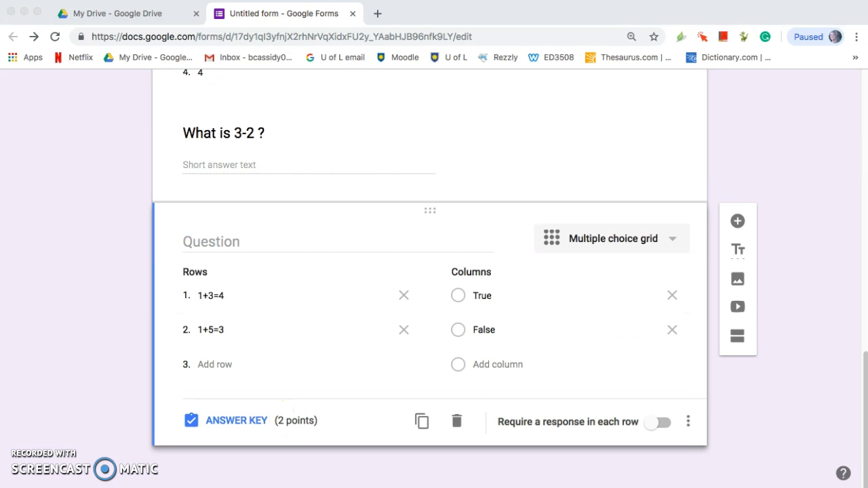
Open the theme options for the form.
{"action": "scroll", "coordinate": [82, 378], "scroll_direction": "up", "scroll_amount": 10}
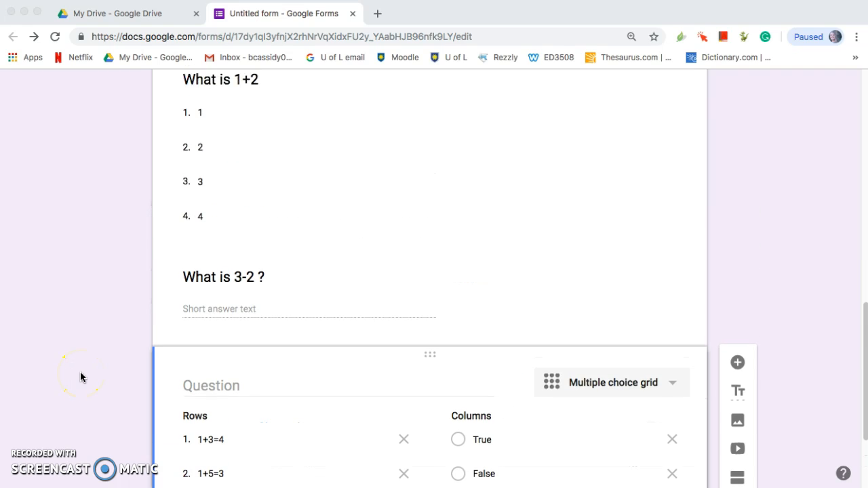
{"action": "scroll", "coordinate": [81, 378], "scroll_direction": "up", "scroll_amount": 9}
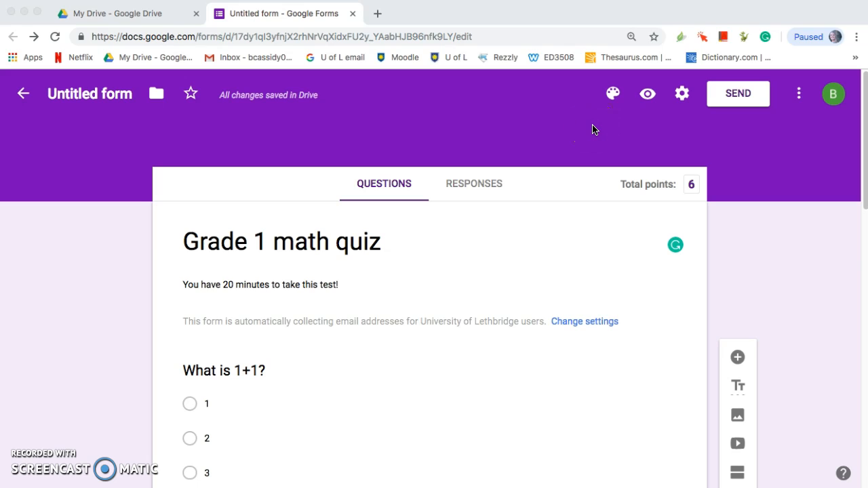
{"action": "scroll", "coordinate": [595, 130], "scroll_direction": "up", "scroll_amount": 1}
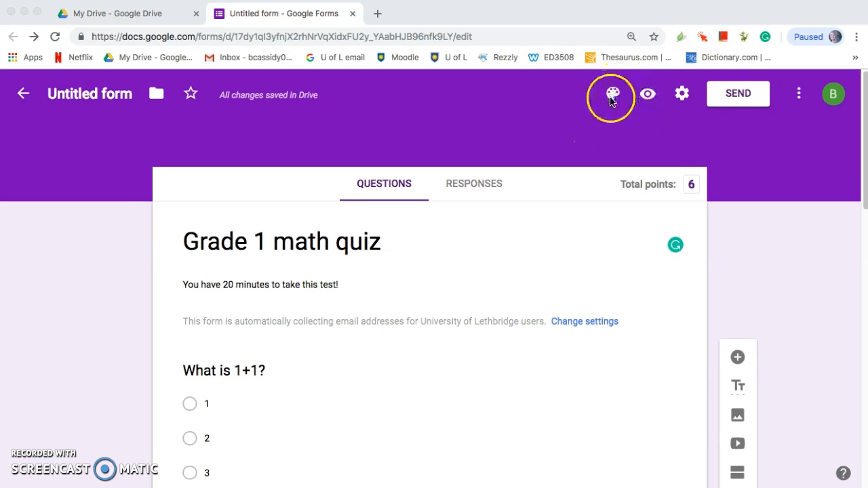
{"action": "left_click", "coordinate": [614, 99]}
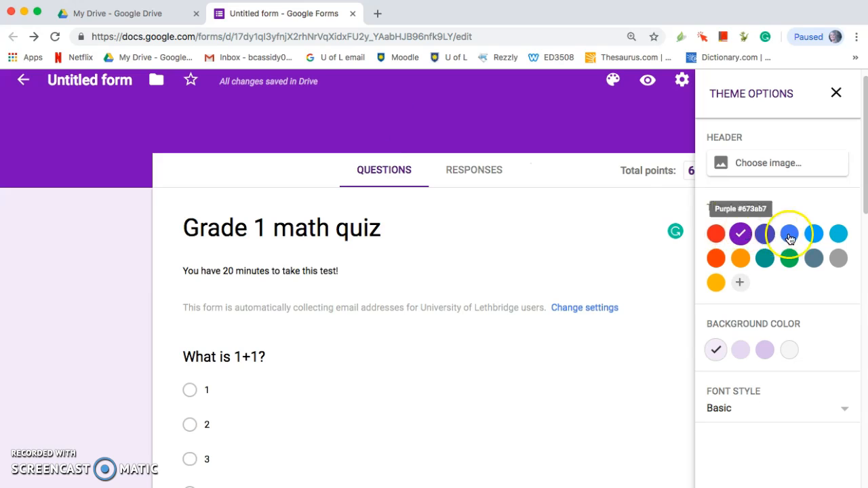
Try blue, green and orange theme colors, keep orange, and choose its darkest background tint.
{"action": "left_click", "coordinate": [813, 234]}
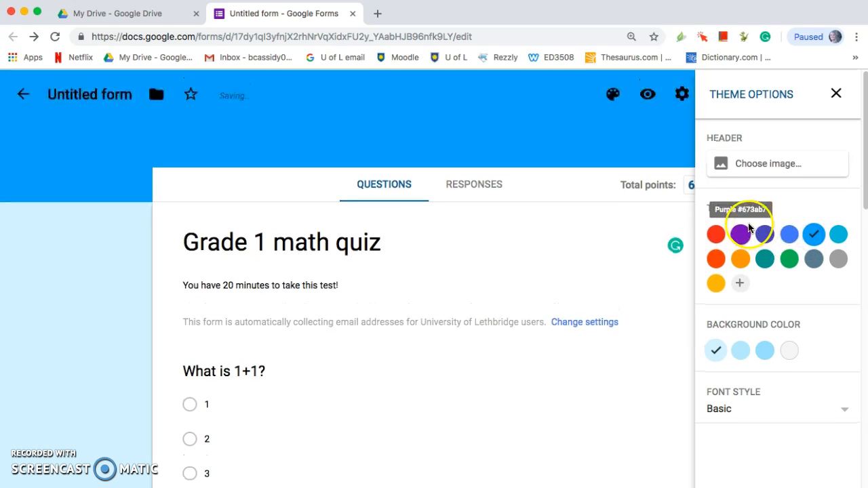
{"action": "left_click", "coordinate": [789, 258]}
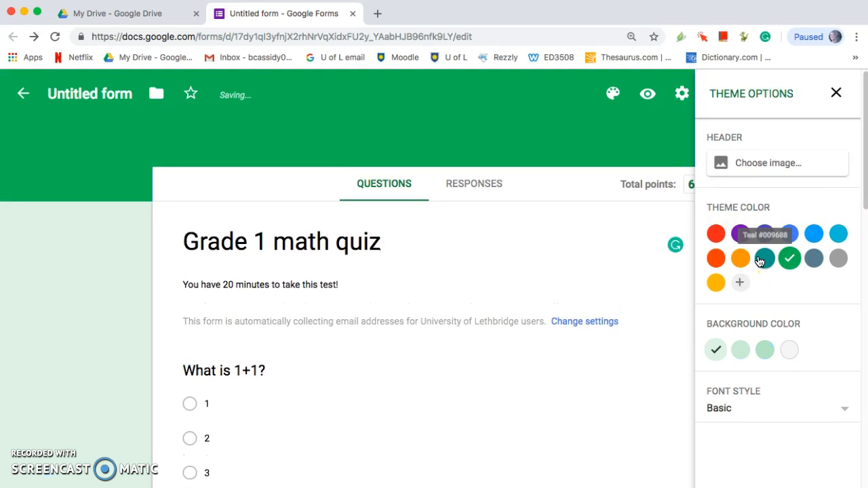
{"action": "left_click", "coordinate": [740, 259]}
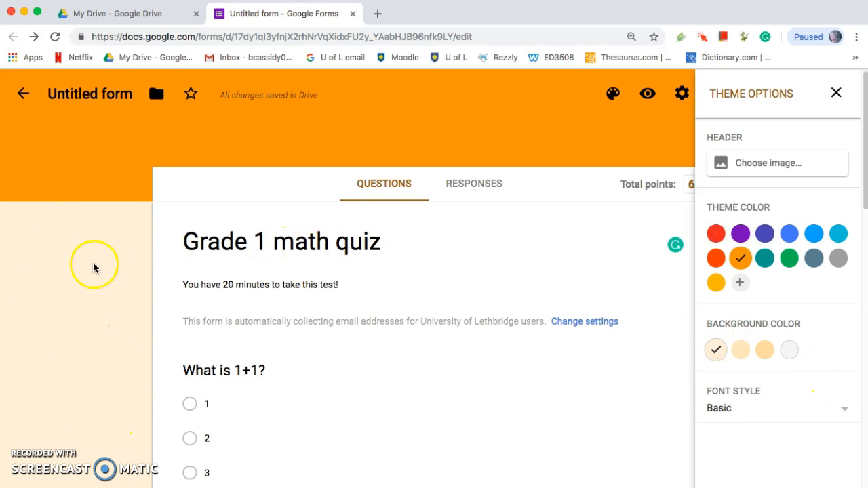
{"action": "left_click", "coordinate": [766, 350]}
{"action": "left_click", "coordinate": [790, 351]}
{"action": "left_click", "coordinate": [741, 350]}
{"action": "left_click", "coordinate": [766, 350]}
{"action": "left_click", "coordinate": [647, 269]}
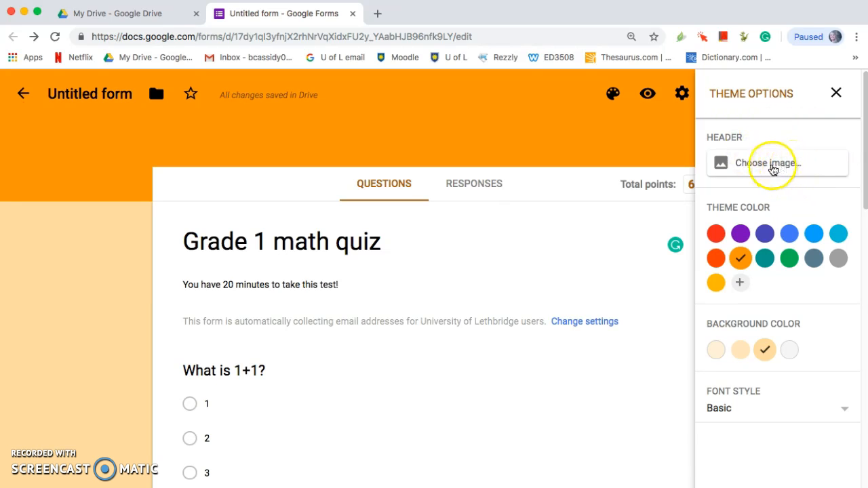
Use the Work and School image of Earth seen from space as the form header and close the theme options.
{"action": "left_click", "coordinate": [771, 167]}
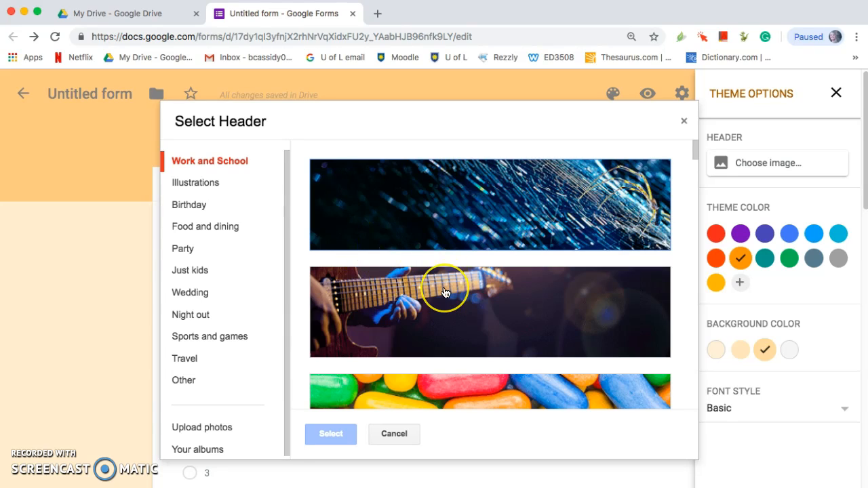
{"action": "scroll", "coordinate": [446, 292], "scroll_direction": "down", "scroll_amount": 5}
{"action": "scroll", "coordinate": [446, 293], "scroll_direction": "down", "scroll_amount": 10}
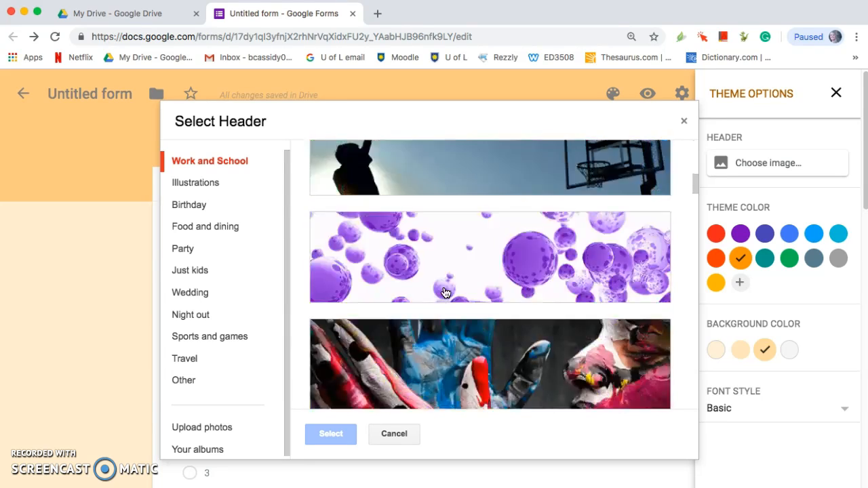
{"action": "scroll", "coordinate": [446, 293], "scroll_direction": "down", "scroll_amount": 10}
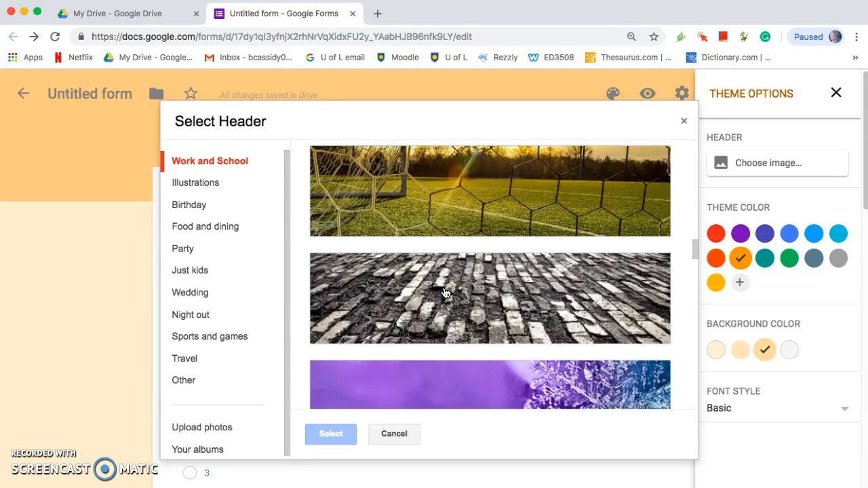
{"action": "scroll", "coordinate": [446, 293], "scroll_direction": "down", "scroll_amount": 10}
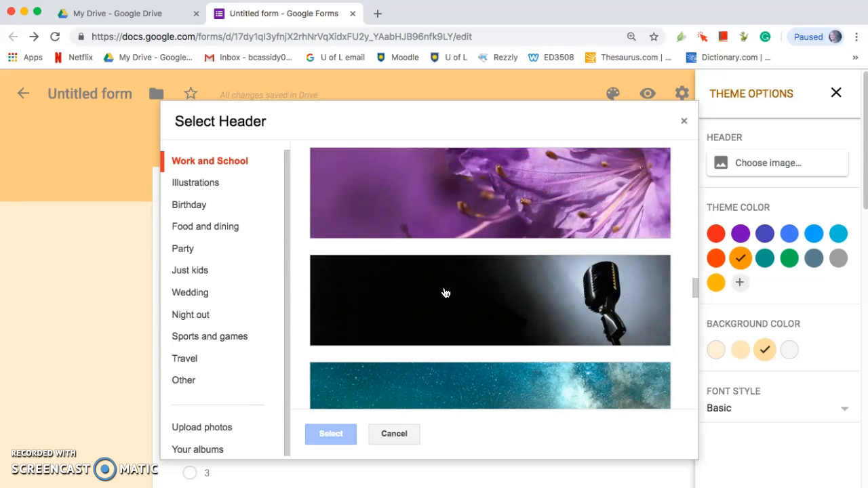
{"action": "scroll", "coordinate": [445, 293], "scroll_direction": "down", "scroll_amount": 5}
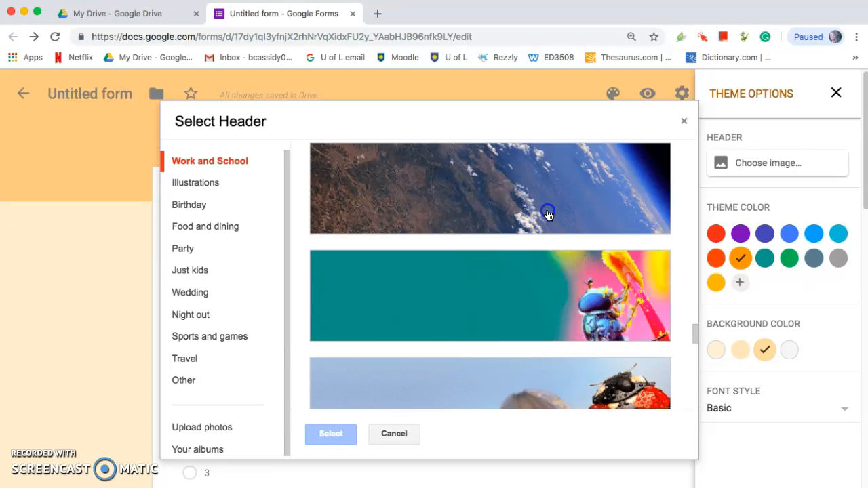
{"action": "left_click", "coordinate": [548, 215]}
{"action": "left_click", "coordinate": [338, 438]}
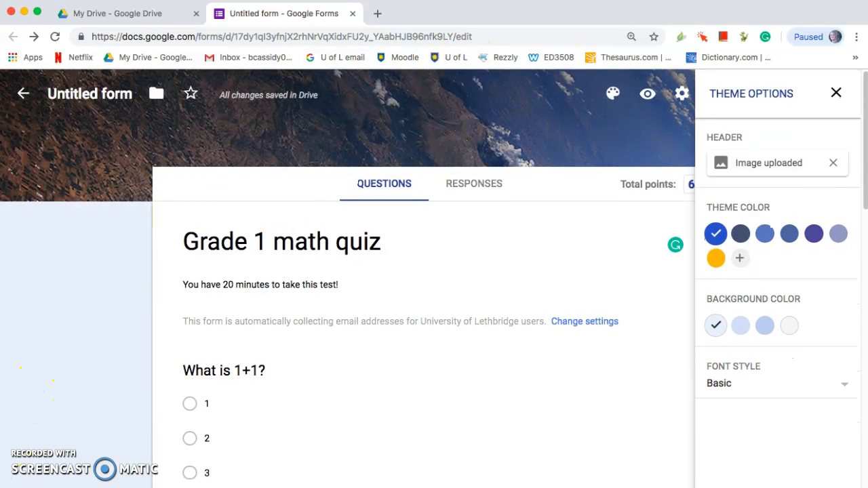
{"action": "left_click", "coordinate": [339, 385]}
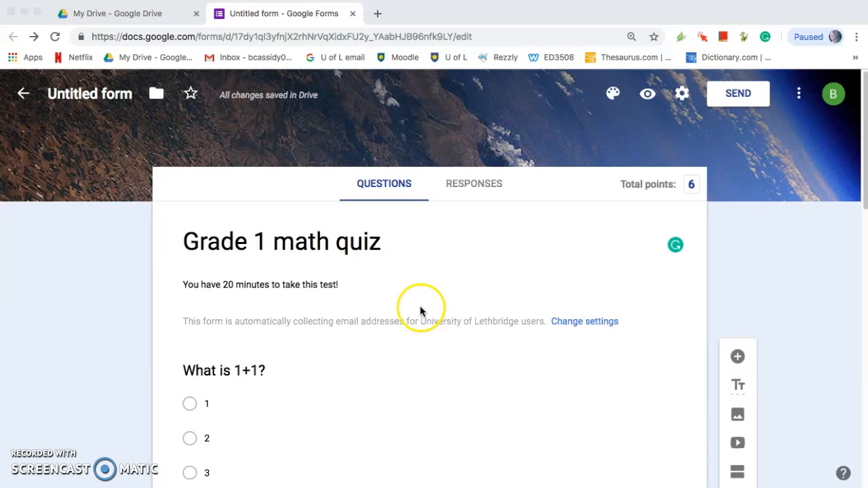
Preview the quiz and answer 2 for the 1+1 question and 4 for the 2+2 question.
{"action": "left_click", "coordinate": [649, 95]}
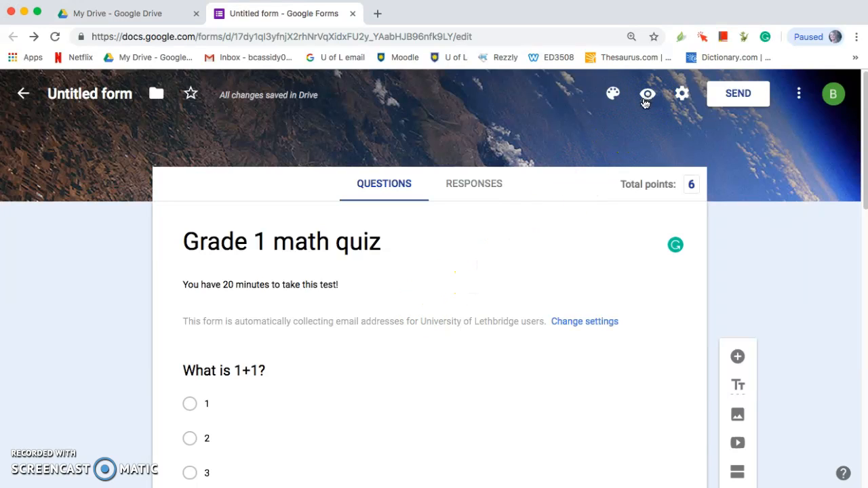
{"action": "left_click", "coordinate": [648, 96]}
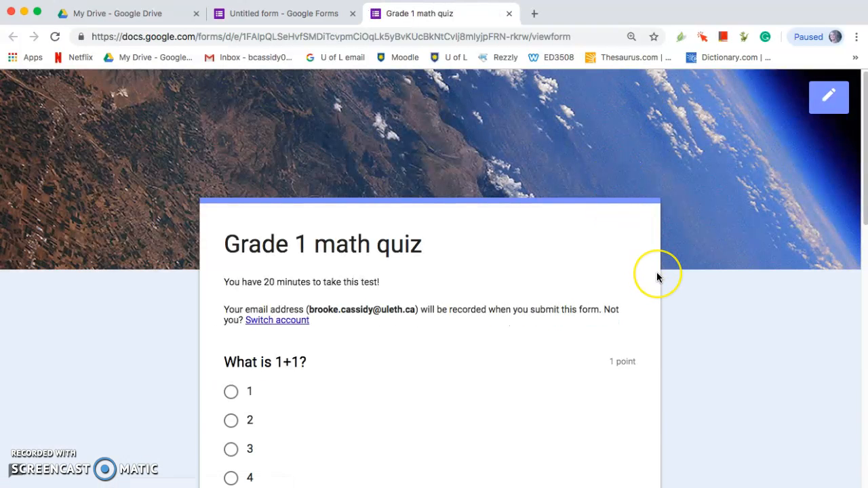
{"action": "scroll", "coordinate": [656, 272], "scroll_direction": "down", "scroll_amount": 3}
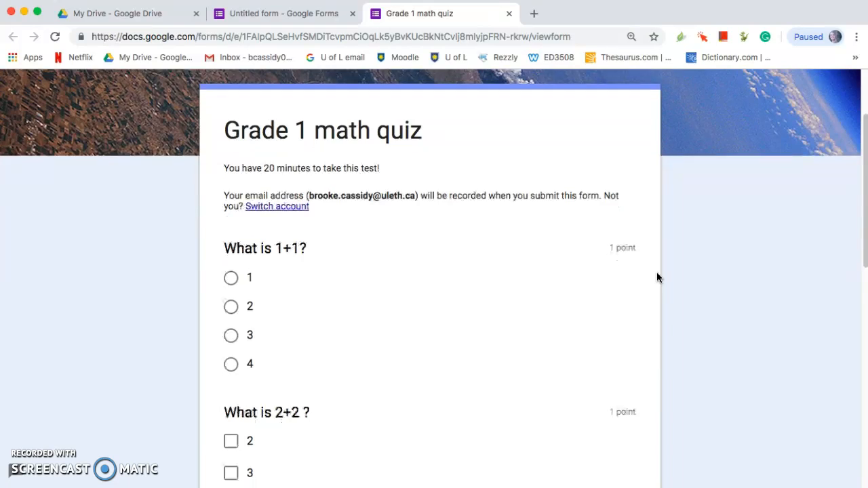
{"action": "scroll", "coordinate": [657, 277], "scroll_direction": "down", "scroll_amount": 2}
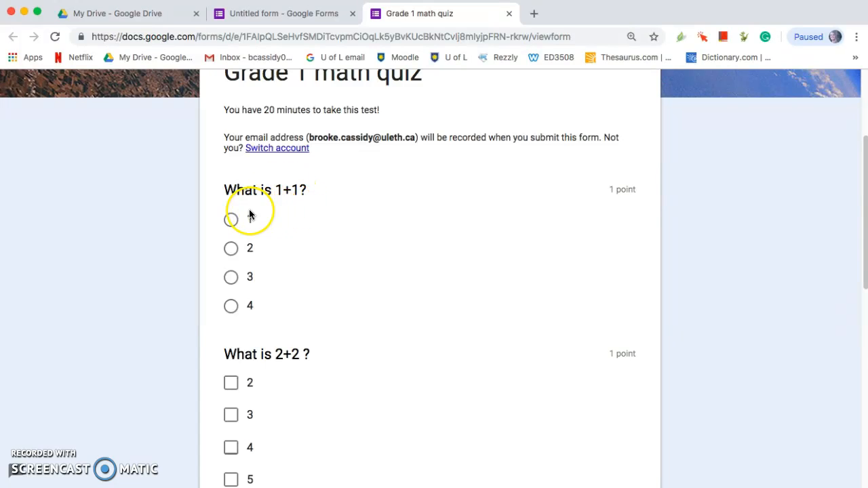
{"action": "left_click", "coordinate": [231, 249]}
{"action": "scroll", "coordinate": [199, 285], "scroll_direction": "down", "scroll_amount": 1}
{"action": "scroll", "coordinate": [199, 311], "scroll_direction": "down", "scroll_amount": 3}
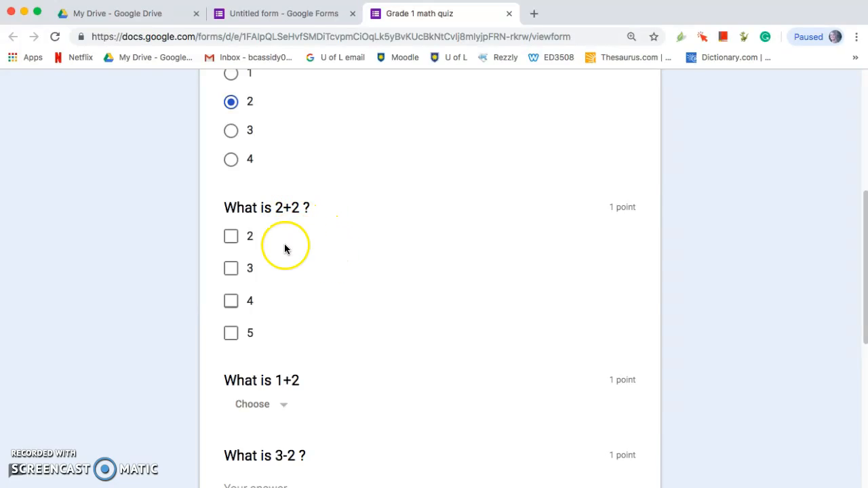
{"action": "left_click", "coordinate": [231, 302]}
{"action": "scroll", "coordinate": [191, 314], "scroll_direction": "down", "scroll_amount": 5}
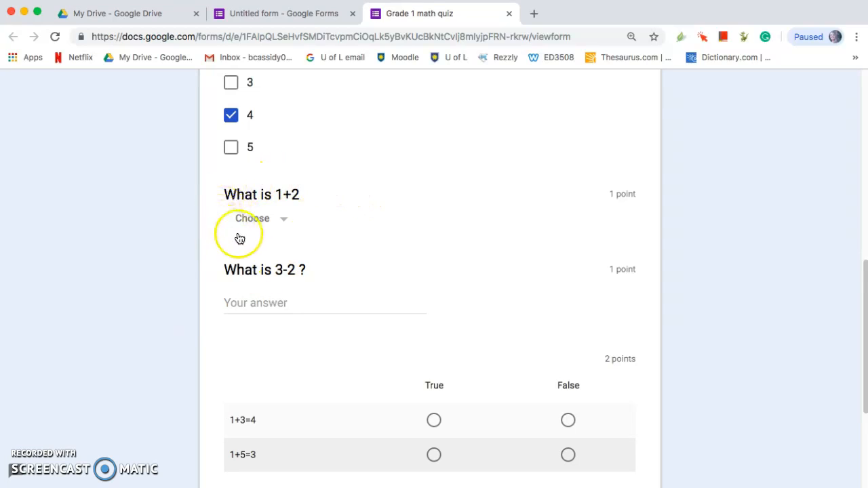
Answer 3 for the 1+2 dropdown question and 1 for the 3-2 short answer question in the preview.
{"action": "left_click", "coordinate": [256, 219]}
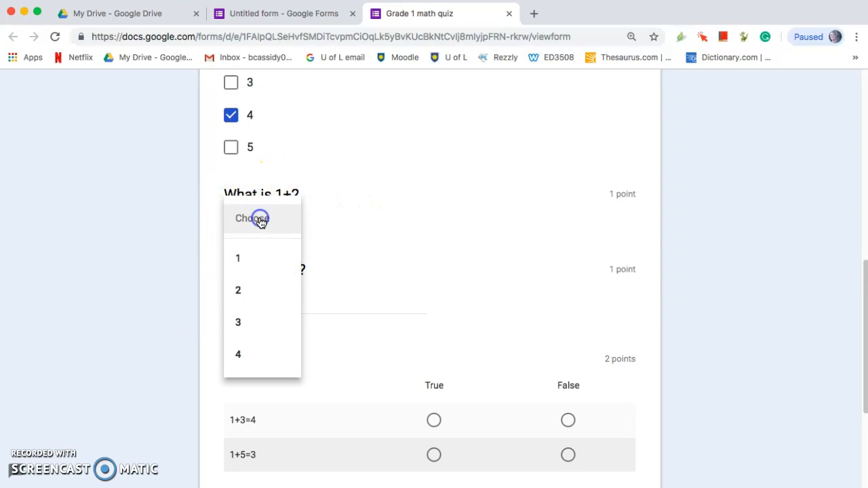
{"action": "left_click", "coordinate": [252, 324]}
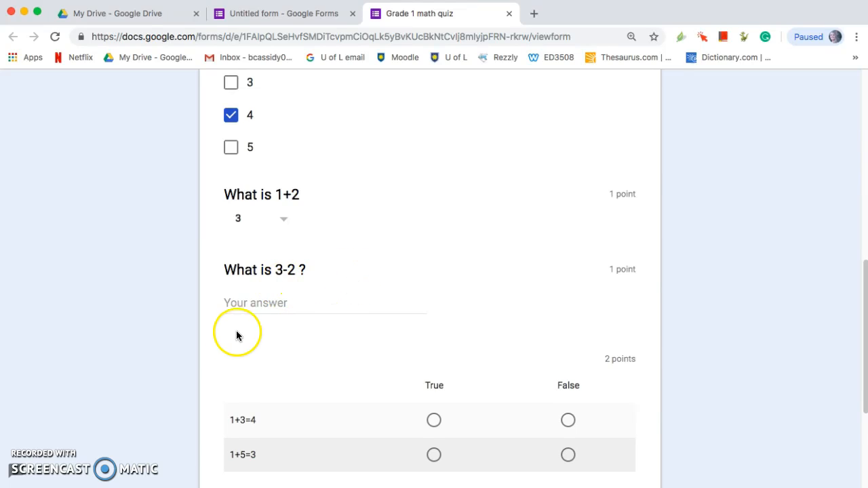
{"action": "scroll", "coordinate": [236, 337], "scroll_direction": "down", "scroll_amount": 2}
{"action": "left_click", "coordinate": [269, 248]}
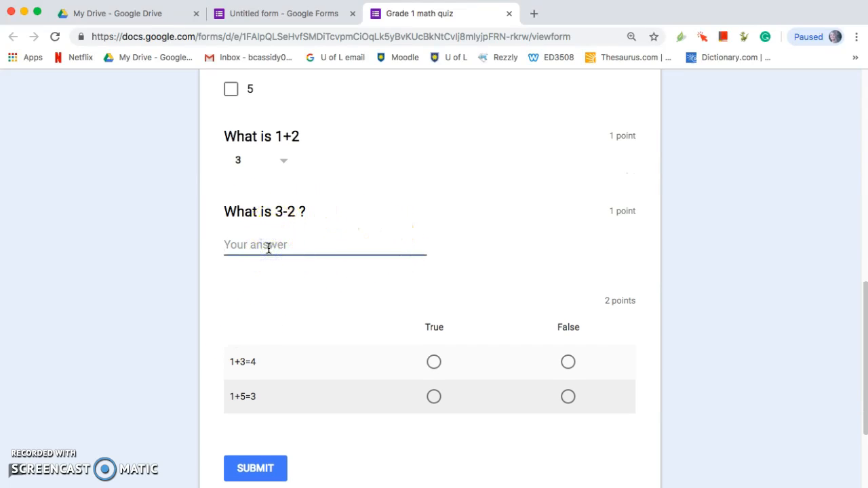
Mark 1+3=4 as True and 1+5=3 as False in the preview's grid question.
{"action": "scroll", "coordinate": [224, 306], "scroll_direction": "down", "scroll_amount": 3}
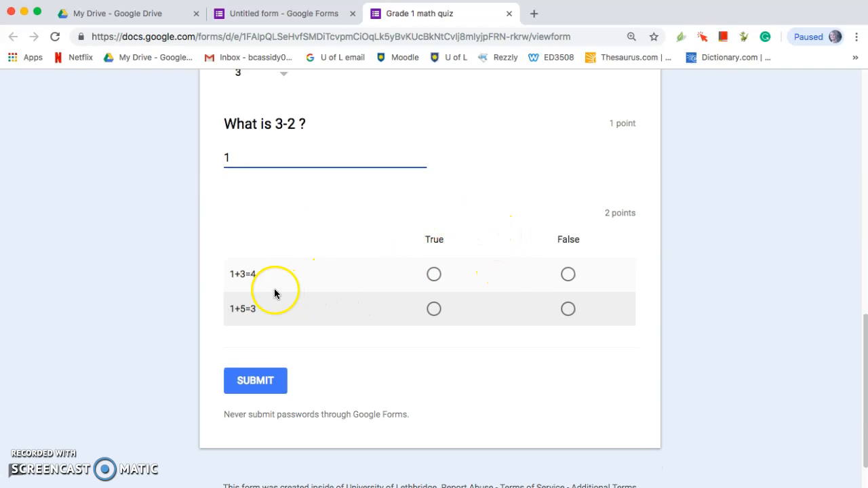
{"action": "left_click", "coordinate": [438, 277]}
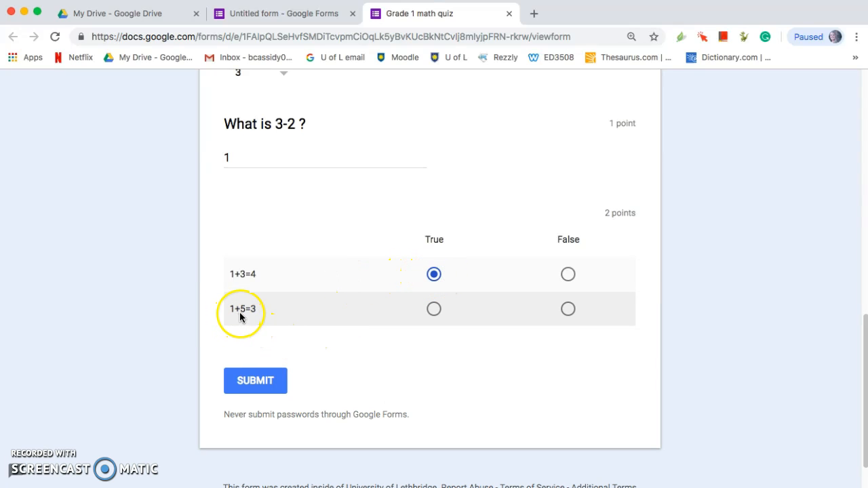
{"action": "left_click", "coordinate": [568, 309]}
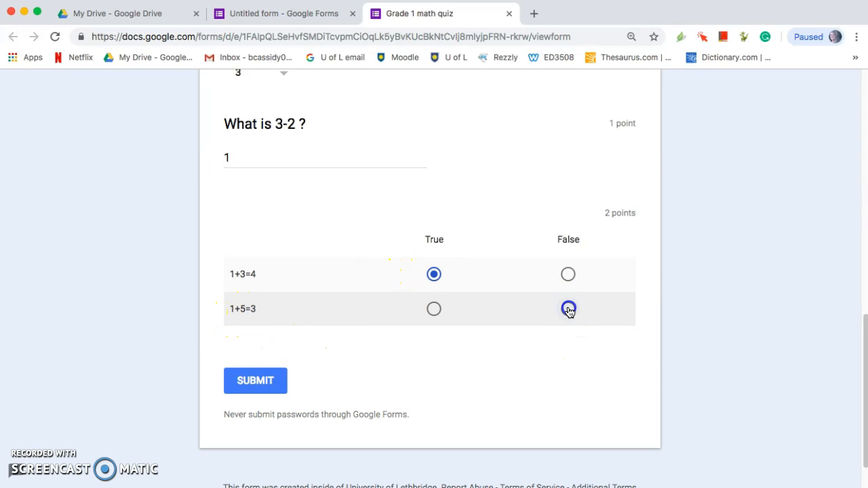